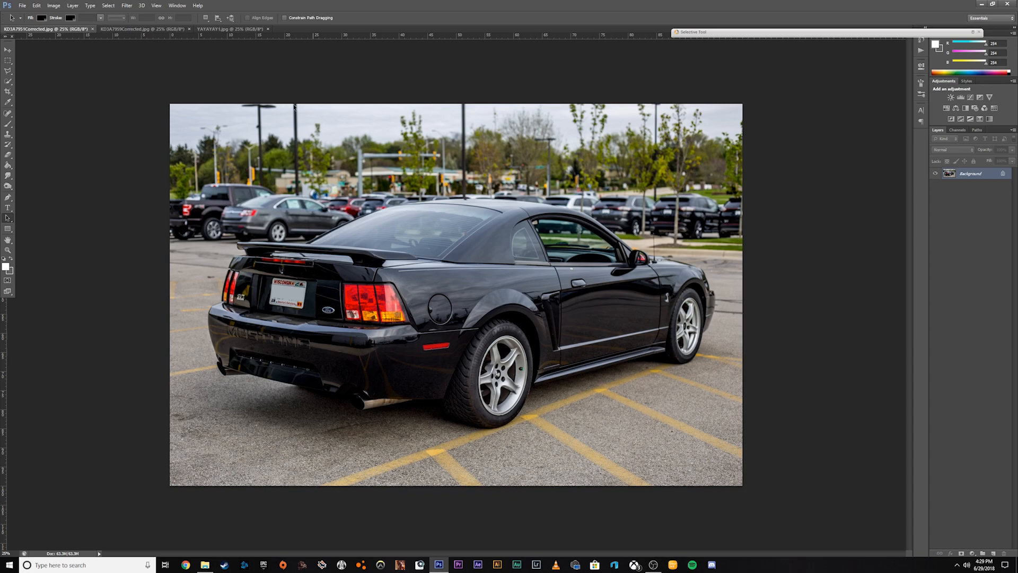
# Compare the black car photo with the red car photo, examining the angle and position of their wheels.
pyautogui.click(142, 29)
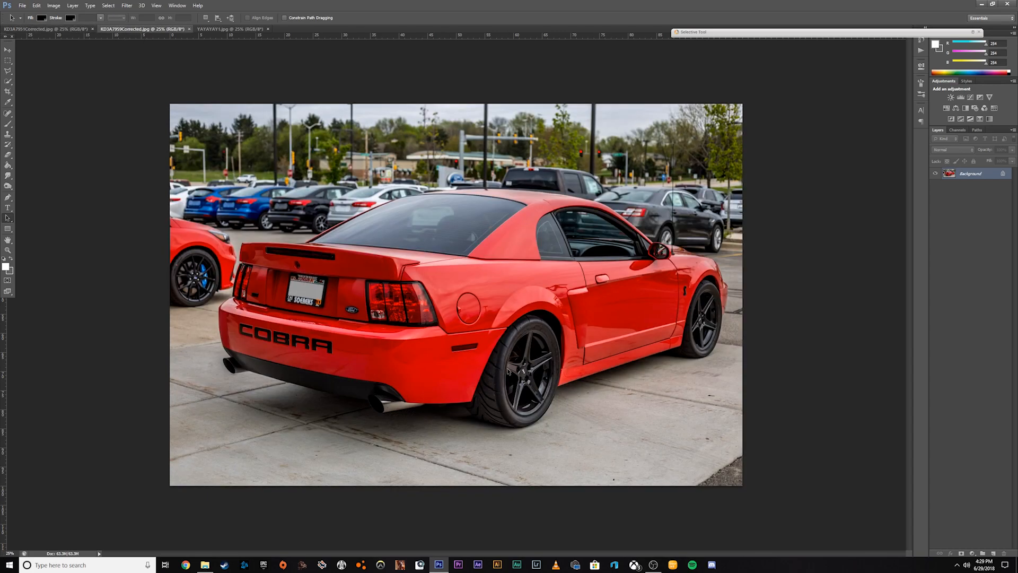
pyautogui.click(66, 29)
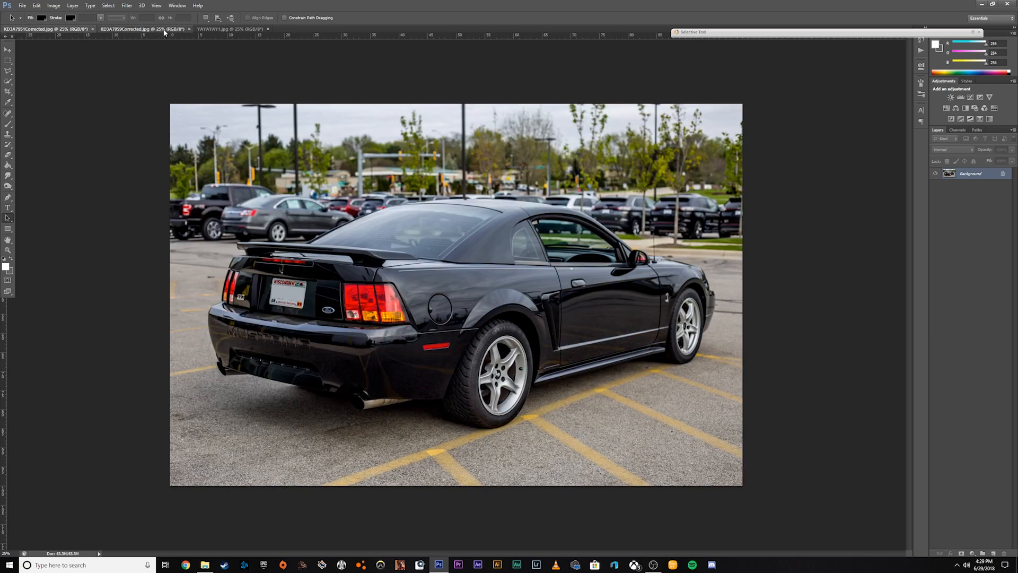
pyautogui.click(165, 30)
pyautogui.click(48, 28)
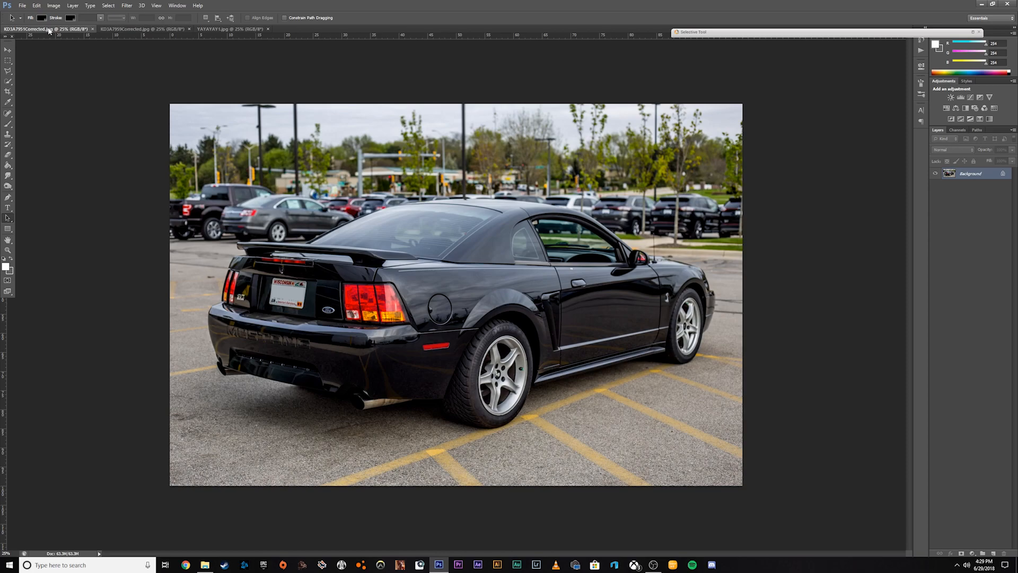
pyautogui.click(135, 29)
pyautogui.click(60, 30)
# Select the red car's rear wheel and tire with the Quick Selection tool, using an enlarged brush at 100% zoom.
pyautogui.click(147, 31)
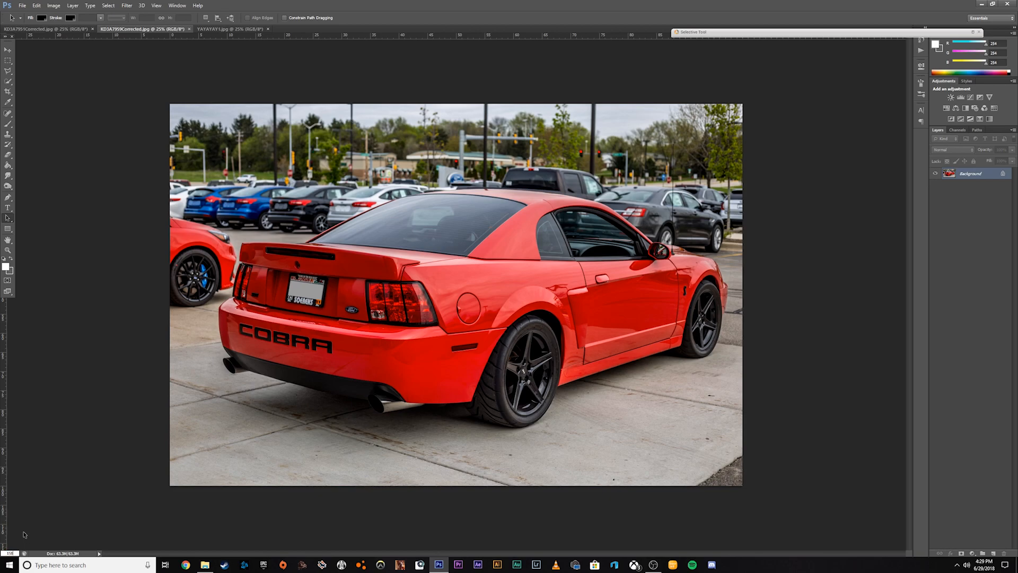
pyautogui.press('Return')
pyautogui.scroll(-4, 482, 411)
pyautogui.moveTo(484, 553); pyautogui.dragTo(557, 547)
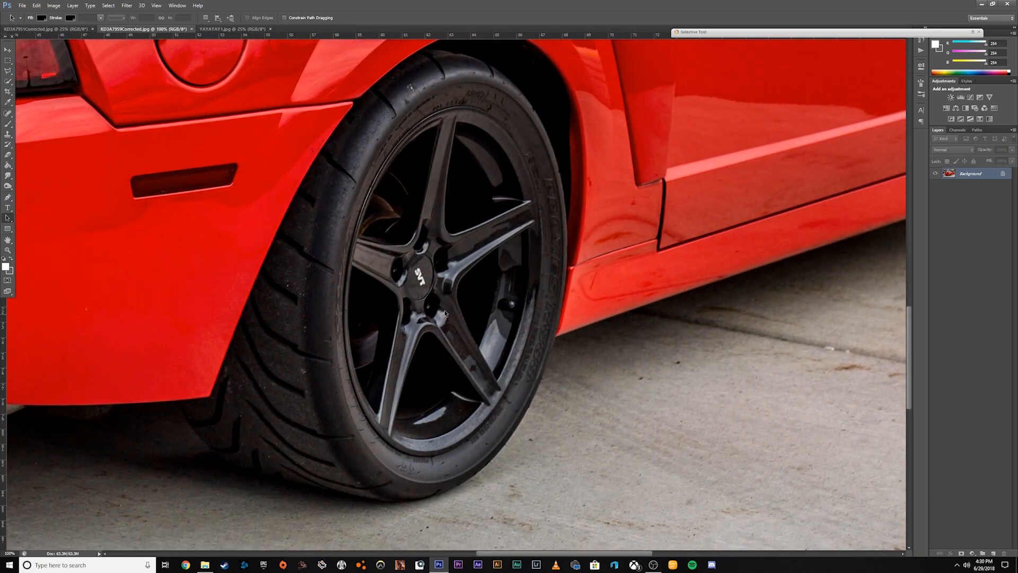
pyautogui.click(8, 83)
pyautogui.click(47, 80)
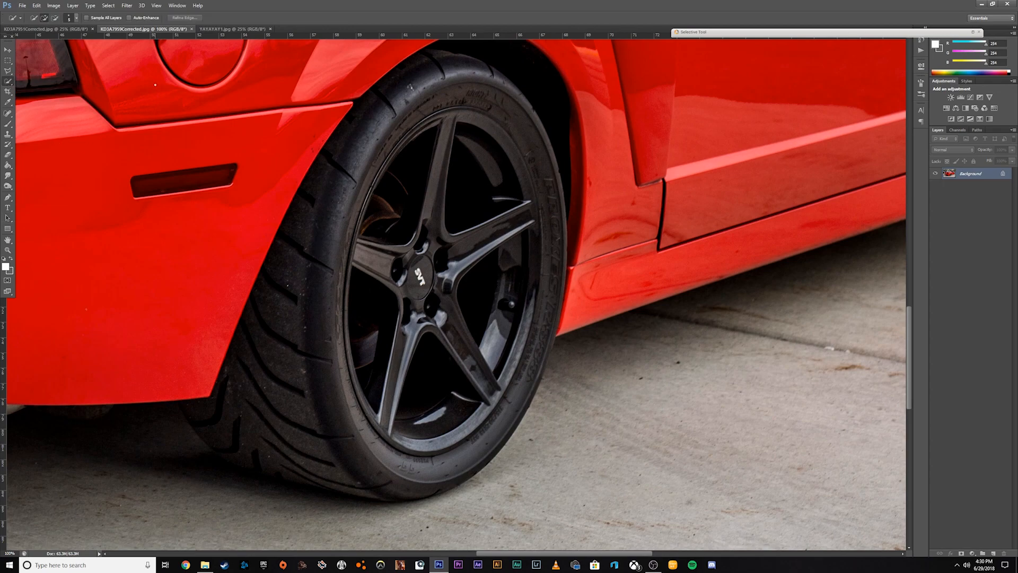
pyautogui.click(77, 20)
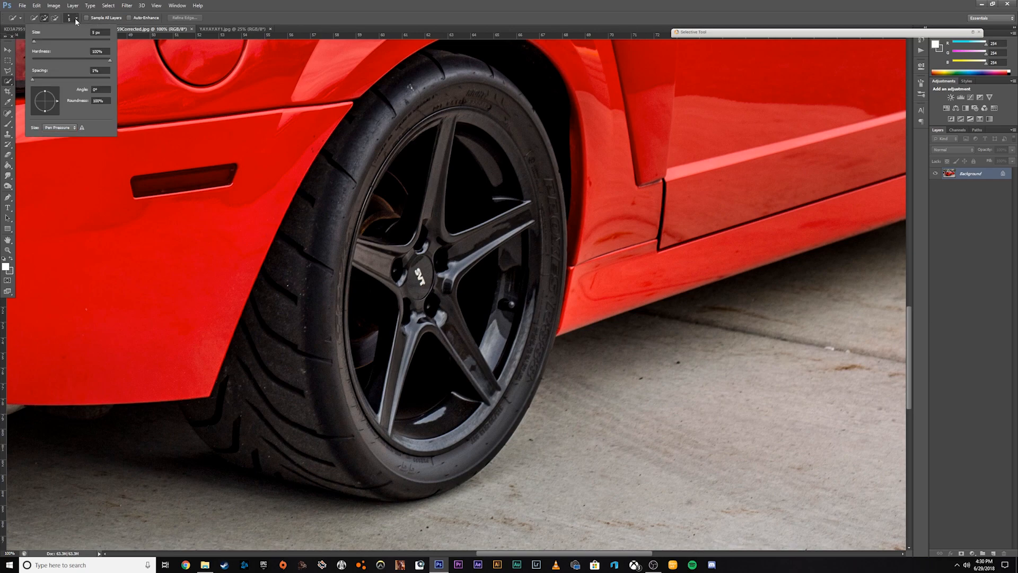
pyautogui.moveTo(35, 43); pyautogui.dragTo(47, 40)
pyautogui.click(72, 20)
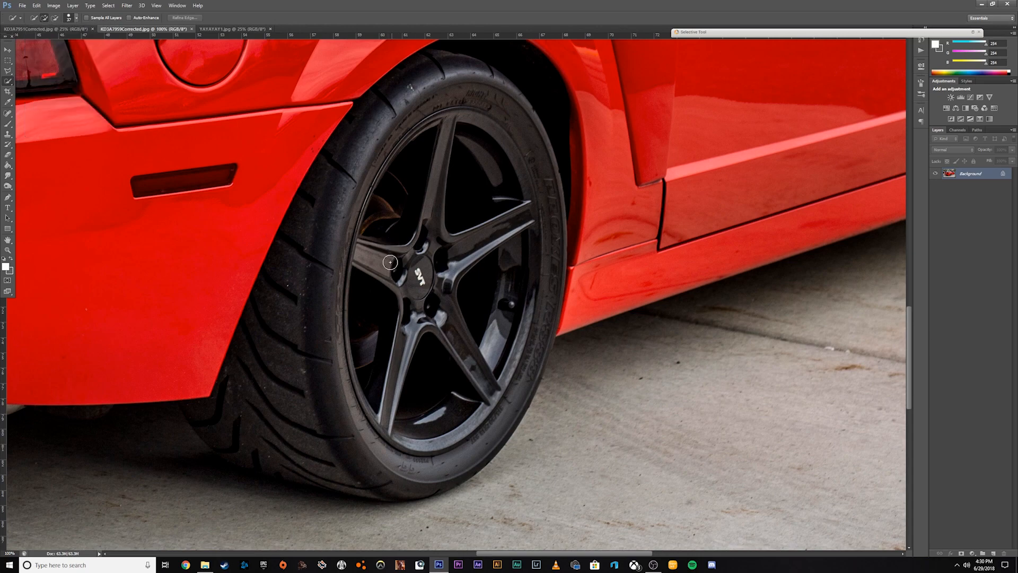
pyautogui.moveTo(414, 284)
pyautogui.mouseDown()
pyautogui.moveTo(424, 338)
pyautogui.moveTo(430, 330)
pyautogui.moveTo(390, 376)
pyautogui.moveTo(363, 373)
pyautogui.moveTo(385, 412)
pyautogui.moveTo(424, 441)
pyautogui.moveTo(477, 415)
pyautogui.moveTo(509, 340)
pyautogui.moveTo(506, 149)
pyautogui.moveTo(448, 103)
pyautogui.moveTo(400, 113)
pyautogui.moveTo(304, 253)
pyautogui.moveTo(264, 454)
pyautogui.mouseUp()
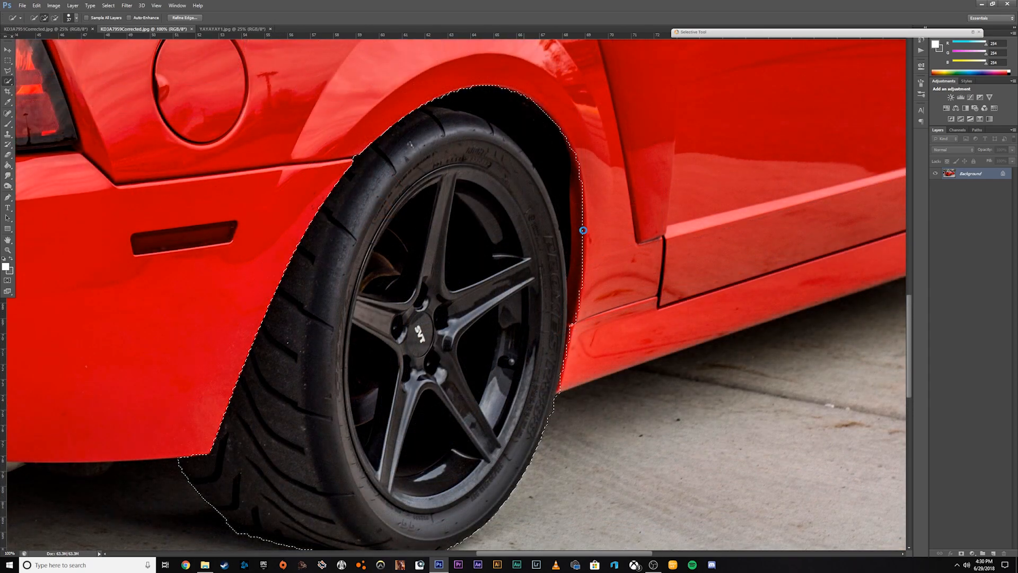
pyautogui.moveTo(584, 228); pyautogui.dragTo(585, 297)
pyautogui.scroll(-5, 554, 364)
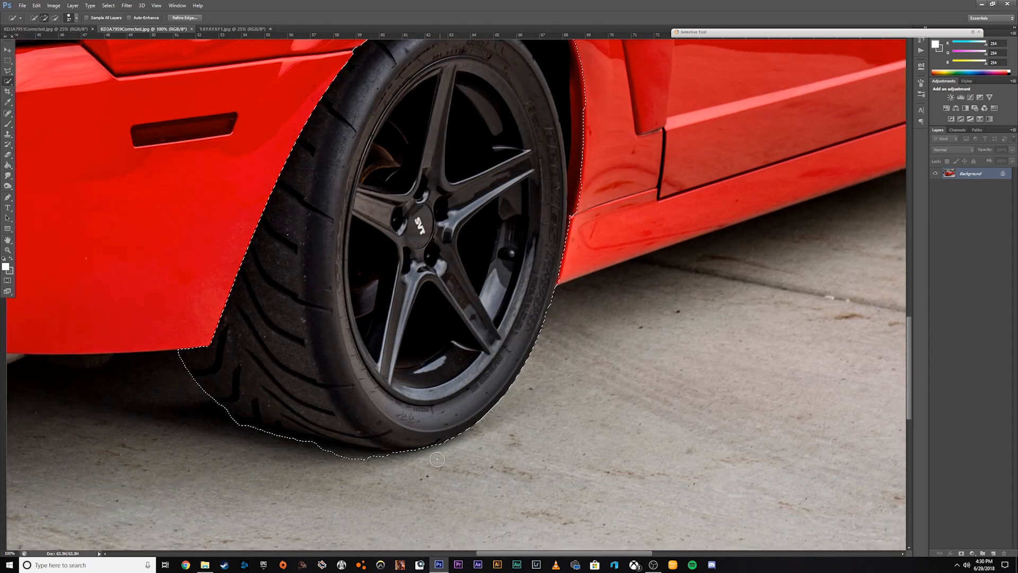
pyautogui.scroll(-1, 437, 458)
pyautogui.moveTo(332, 425)
pyautogui.mouseDown()
pyautogui.moveTo(225, 403)
pyautogui.moveTo(235, 393)
pyautogui.moveTo(193, 368)
pyautogui.moveTo(213, 382)
pyautogui.moveTo(201, 380)
pyautogui.moveTo(177, 346)
pyautogui.moveTo(240, 395)
pyautogui.moveTo(174, 379)
pyautogui.moveTo(167, 361)
pyautogui.moveTo(216, 411)
pyautogui.moveTo(175, 394)
pyautogui.moveTo(232, 432)
pyautogui.mouseUp()
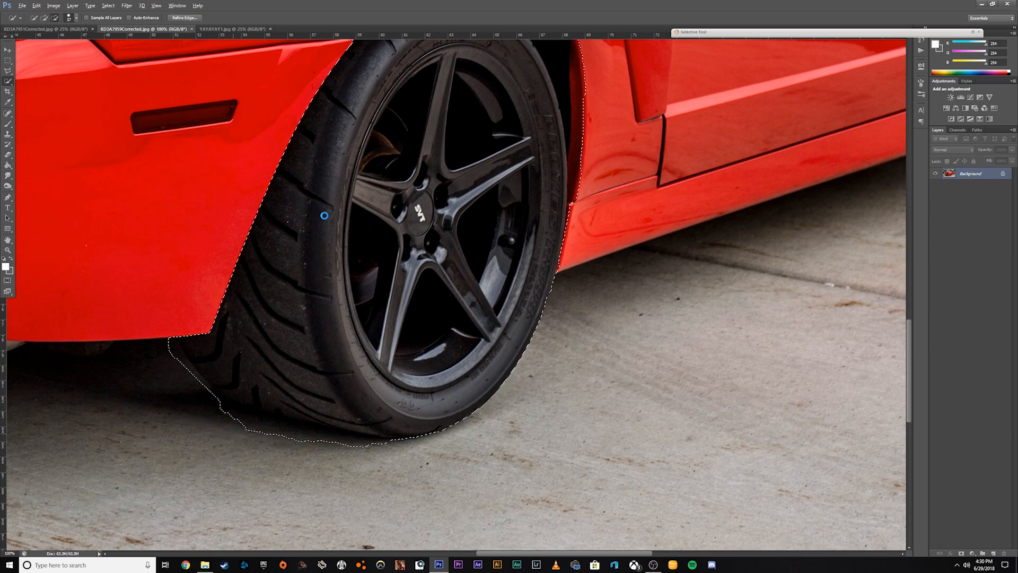
pyautogui.scroll(5, 323, 215)
pyautogui.scroll(-4, 603, 225)
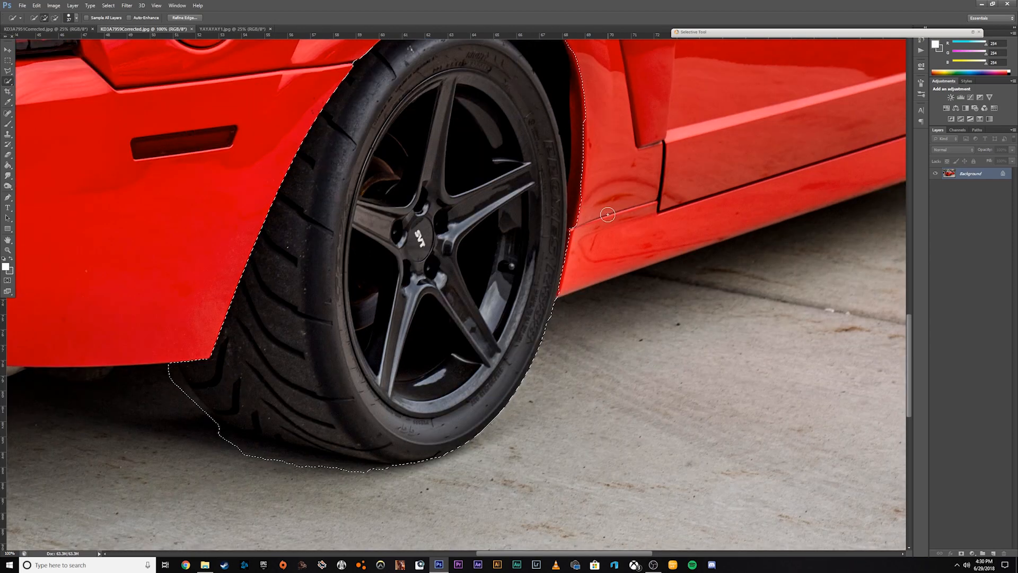
# Refine the wheel selection's edge with a slight feather and an outward edge shift, output as a selection.
pyautogui.click(192, 21)
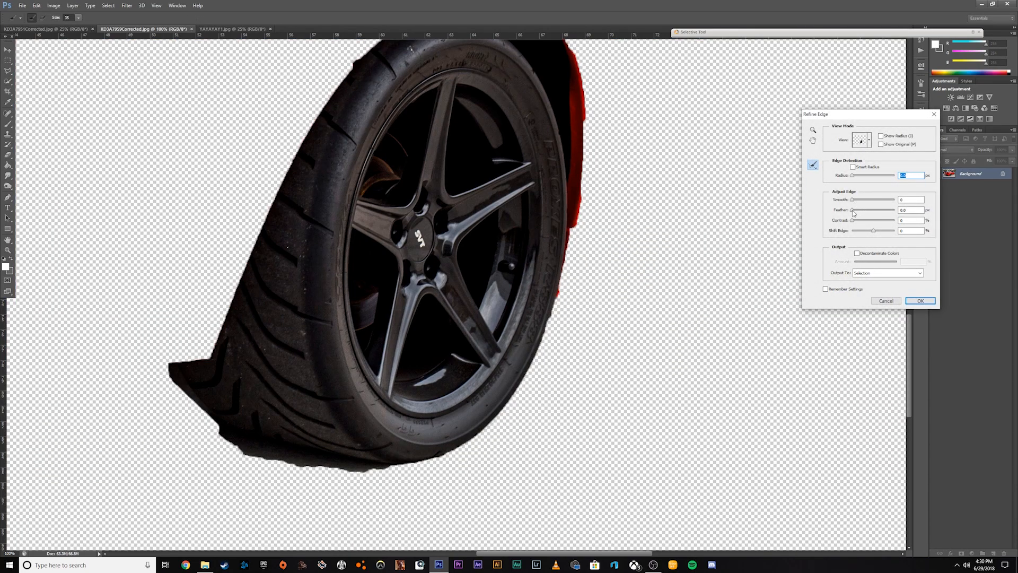
pyautogui.moveTo(859, 212); pyautogui.dragTo(882, 234)
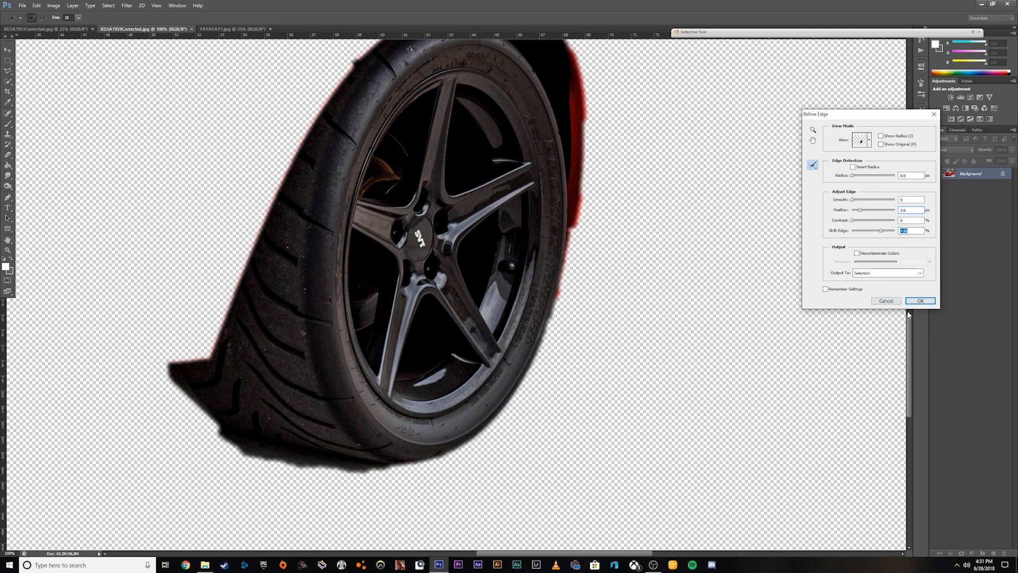
pyautogui.click(922, 301)
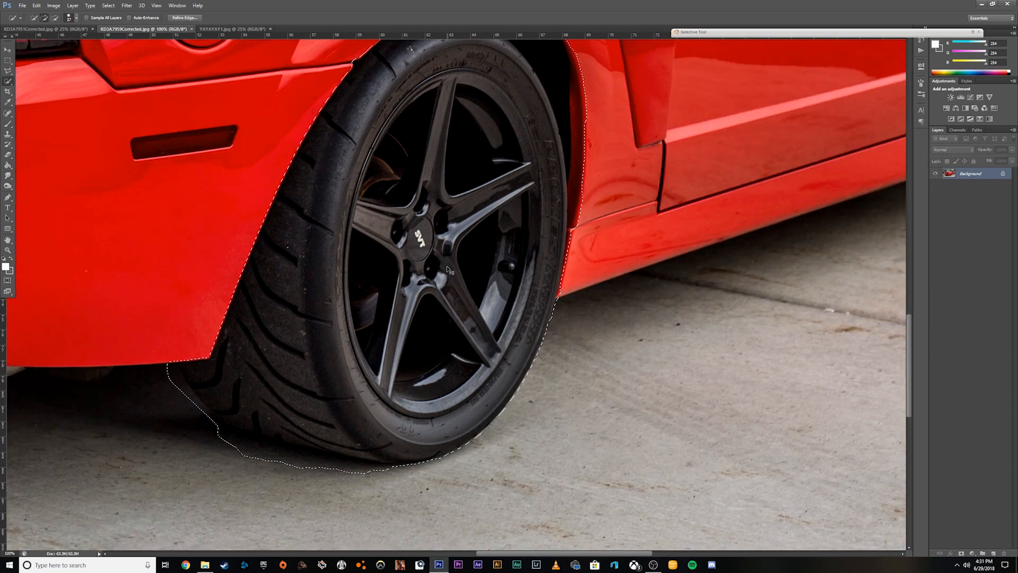
# Paste the copied wheel into the black car photo and move it over the silver rear wheel.
pyautogui.click(74, 32)
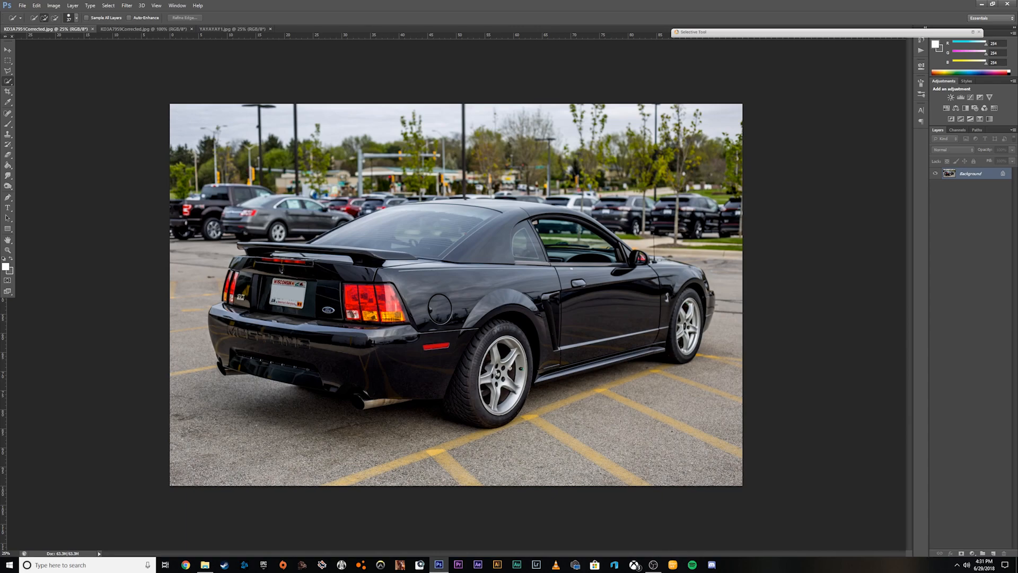
pyautogui.hotkey('ctrl', 'v')
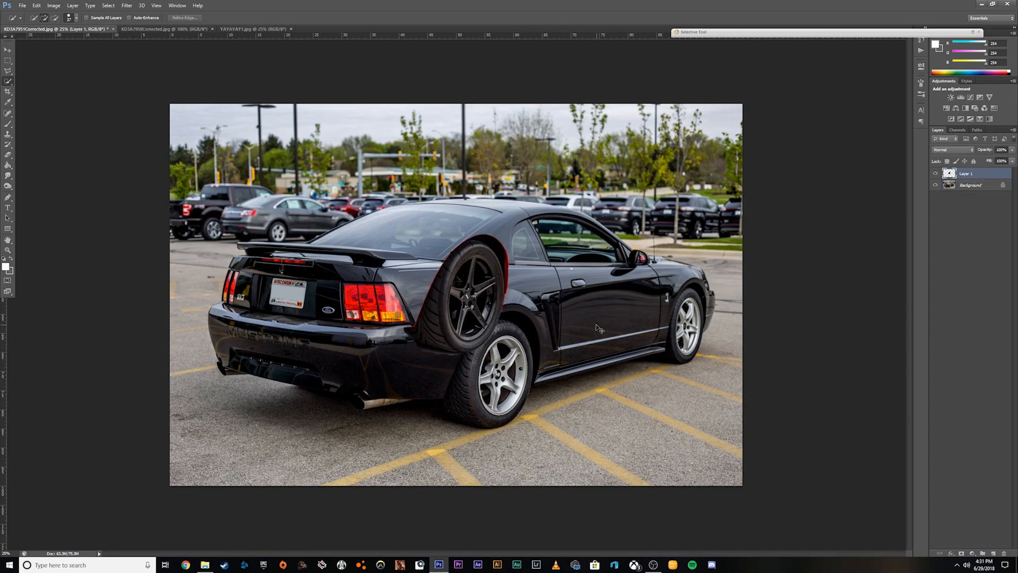
pyautogui.click(7, 49)
pyautogui.moveTo(488, 297); pyautogui.dragTo(512, 375)
# Fine-tune the pasted wheel's position over the black car's rear wheel at 100% zoom.
pyautogui.click(8, 553)
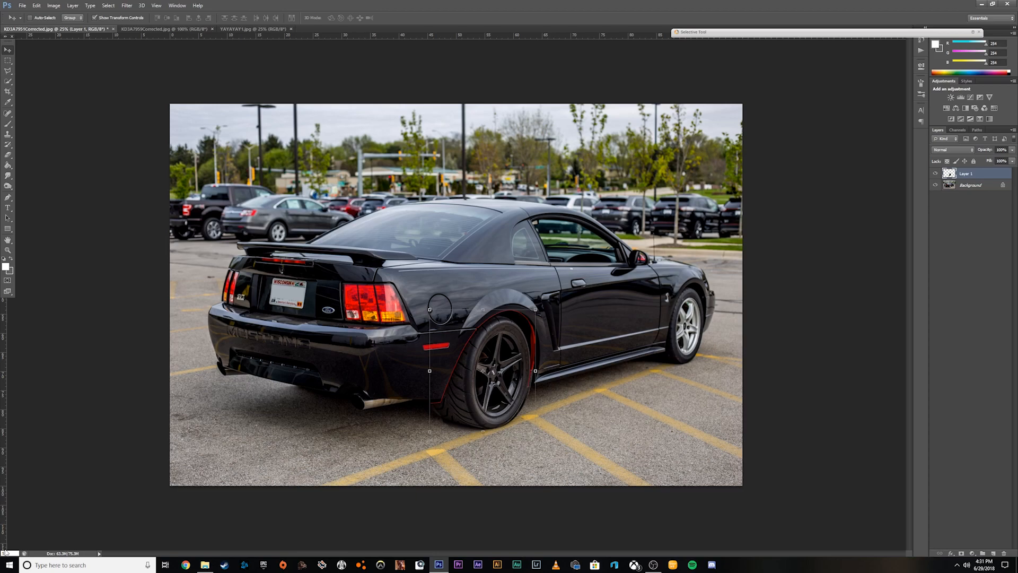
pyautogui.write('100')
pyautogui.press('Return')
pyautogui.moveTo(609, 409); pyautogui.dragTo(604, 423)
pyautogui.scroll(3, 643, 384)
pyautogui.scroll(5, 644, 383)
pyautogui.scroll(-4, 642, 376)
pyautogui.moveTo(615, 328)
pyautogui.mouseDown()
pyautogui.moveTo(635, 348)
pyautogui.moveTo(614, 334)
pyautogui.mouseUp()
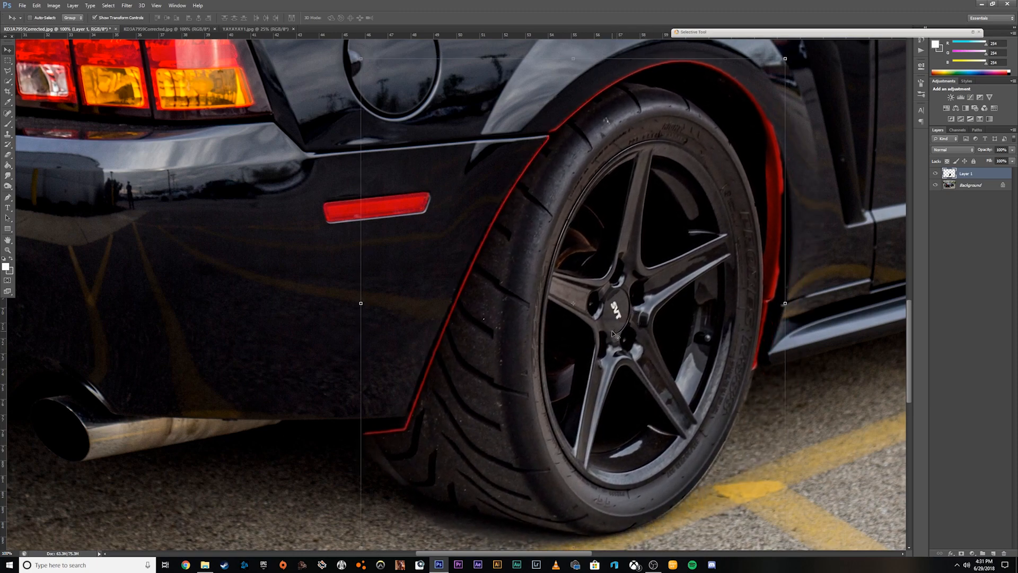
pyautogui.scroll(-2, 721, 456)
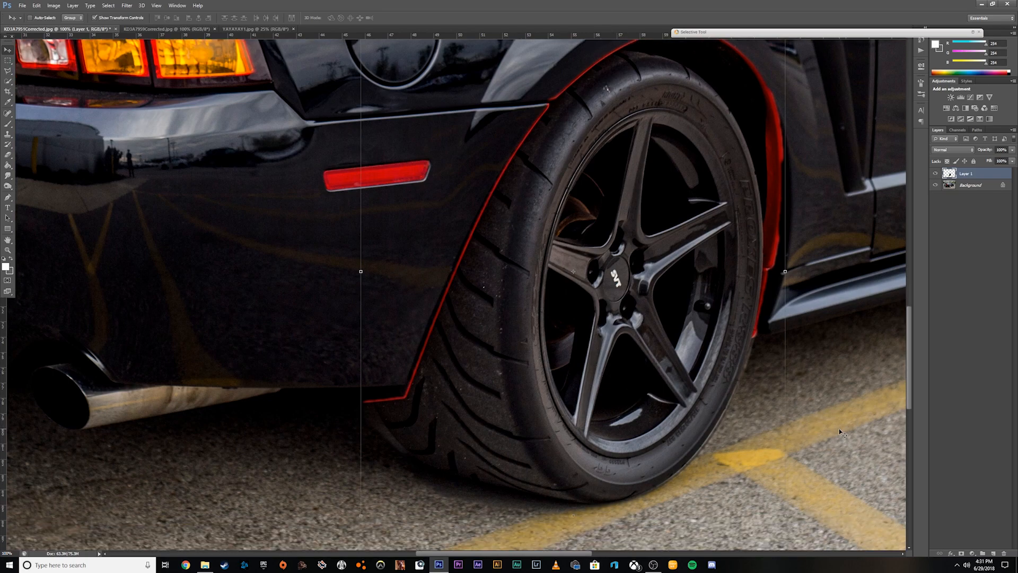
# Erase the red fringe along the upper and front side of the rear wheel arch with a reduced soft eraser.
pyautogui.scroll(4, 721, 456)
pyautogui.click(8, 155)
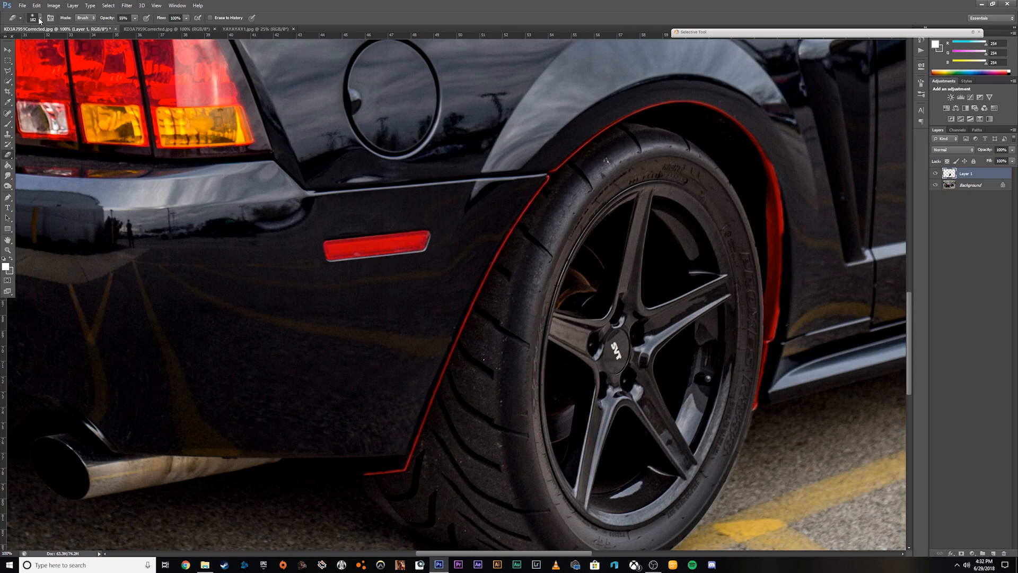
pyautogui.click(40, 20)
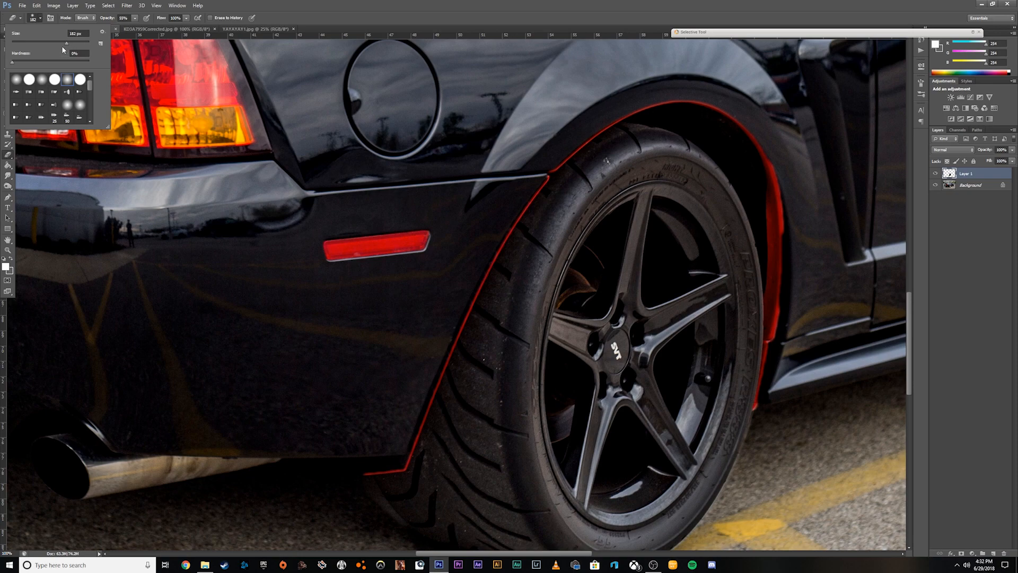
pyautogui.moveTo(67, 45); pyautogui.dragTo(52, 45)
pyautogui.moveTo(909, 332); pyautogui.dragTo(908, 322)
pyautogui.moveTo(583, 554); pyautogui.dragTo(631, 555)
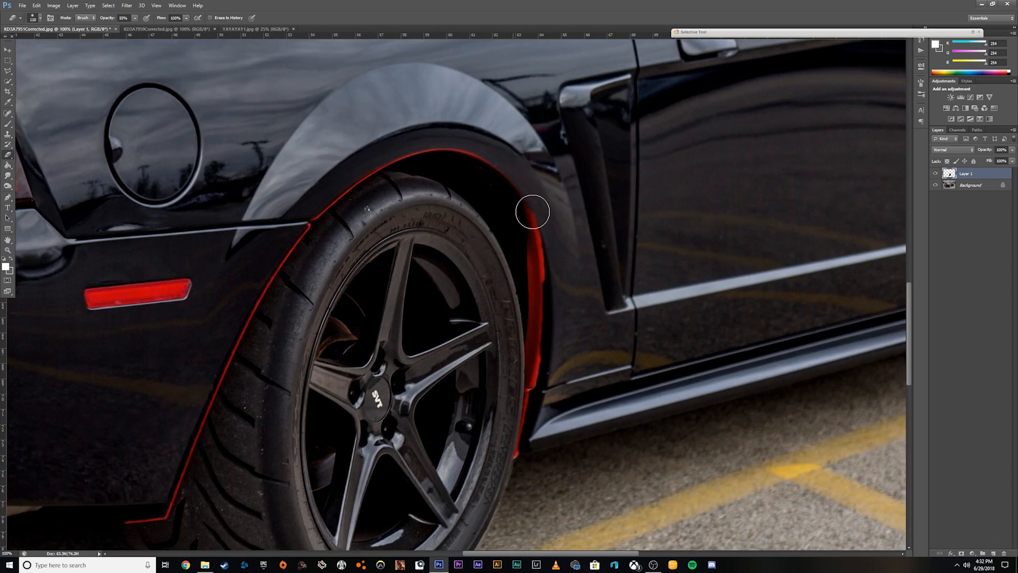
pyautogui.moveTo(518, 178)
pyautogui.mouseDown()
pyautogui.moveTo(497, 162)
pyautogui.moveTo(517, 185)
pyautogui.moveTo(491, 161)
pyautogui.moveTo(500, 154)
pyautogui.moveTo(413, 146)
pyautogui.moveTo(547, 258)
pyautogui.moveTo(545, 316)
pyautogui.moveTo(304, 209)
pyautogui.moveTo(391, 149)
pyautogui.mouseUp()
pyautogui.scroll(-3, 580, 210)
pyautogui.moveTo(546, 214); pyautogui.dragTo(547, 233)
# Erase the remaining red edge between the tire and the side skirt with a finer eraser at 150% zoom.
pyautogui.doubleClick(7, 553)
pyautogui.write('150')
pyautogui.press('Return')
pyautogui.click(40, 18)
pyautogui.moveTo(27, 44); pyautogui.dragTo(22, 44)
pyautogui.moveTo(561, 285); pyautogui.dragTo(570, 235)
pyautogui.scroll(5, 575, 204)
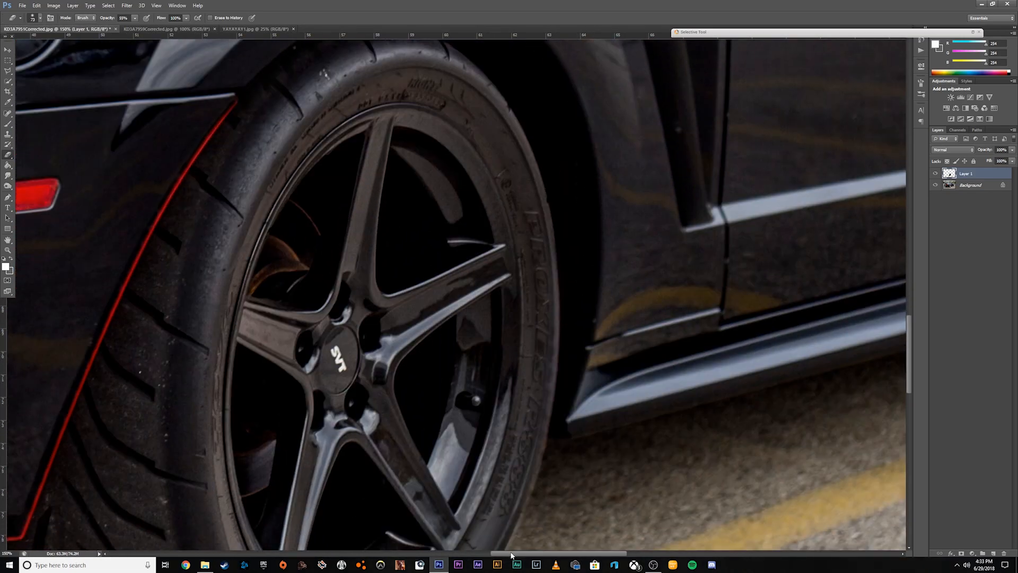
# Erase the red fringe along the rear bumper edge and clean up the pasted area beneath the tire.
pyautogui.hscroll(-7, 593, 138)
pyautogui.moveTo(613, 99); pyautogui.dragTo(518, 250)
pyautogui.scroll(-3, 518, 250)
pyautogui.moveTo(353, 407)
pyautogui.mouseDown()
pyautogui.moveTo(409, 379)
pyautogui.moveTo(507, 138)
pyautogui.moveTo(365, 395)
pyautogui.mouseUp()
pyautogui.scroll(3, 545, 538)
pyautogui.scroll(-4, 541, 533)
pyautogui.hscroll(-1, 485, 508)
pyautogui.moveTo(443, 421); pyautogui.dragTo(429, 372)
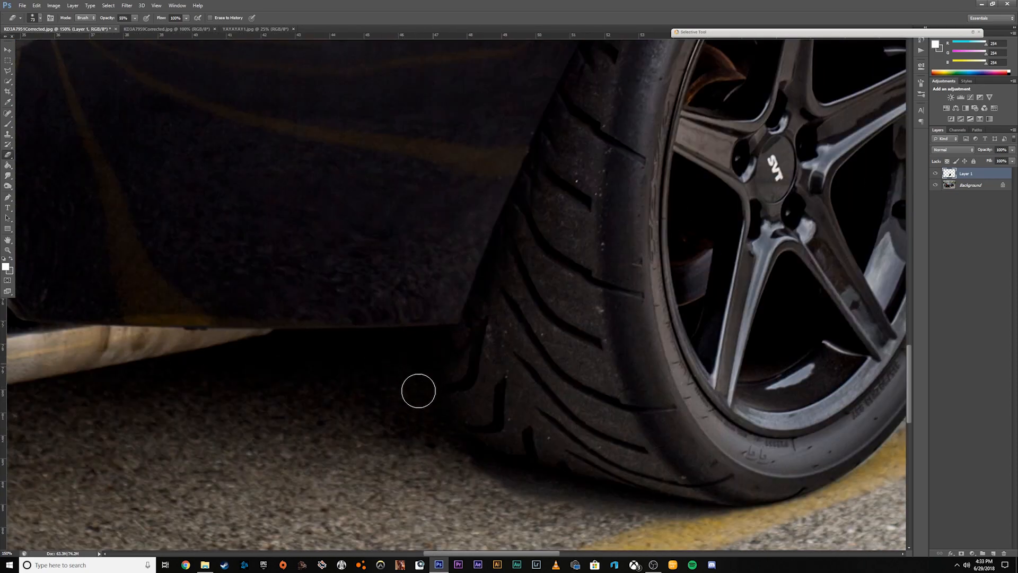
pyautogui.scroll(-1, 477, 451)
pyautogui.hscroll(5, 518, 490)
pyautogui.scroll(1, 778, 205)
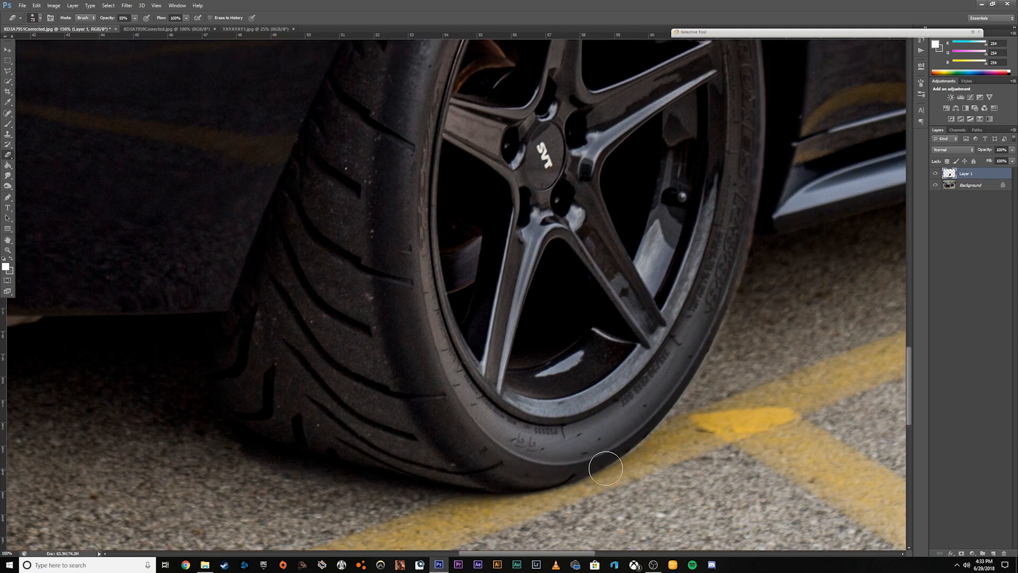
pyautogui.scroll(4, 518, 387)
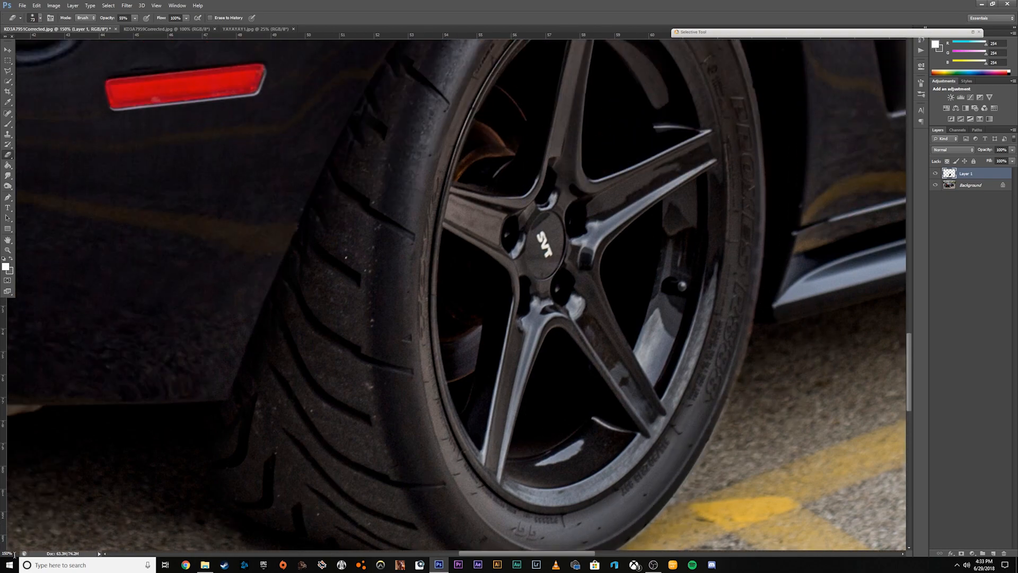
# Adjust the pasted wheel with a Perspective transform so it fits the black car's rear wheel arch, and apply it.
pyautogui.doubleClick(6, 553)
pyautogui.write('50')
pyautogui.press('Return')
pyautogui.scroll(4, 311, 218)
pyautogui.click(8, 50)
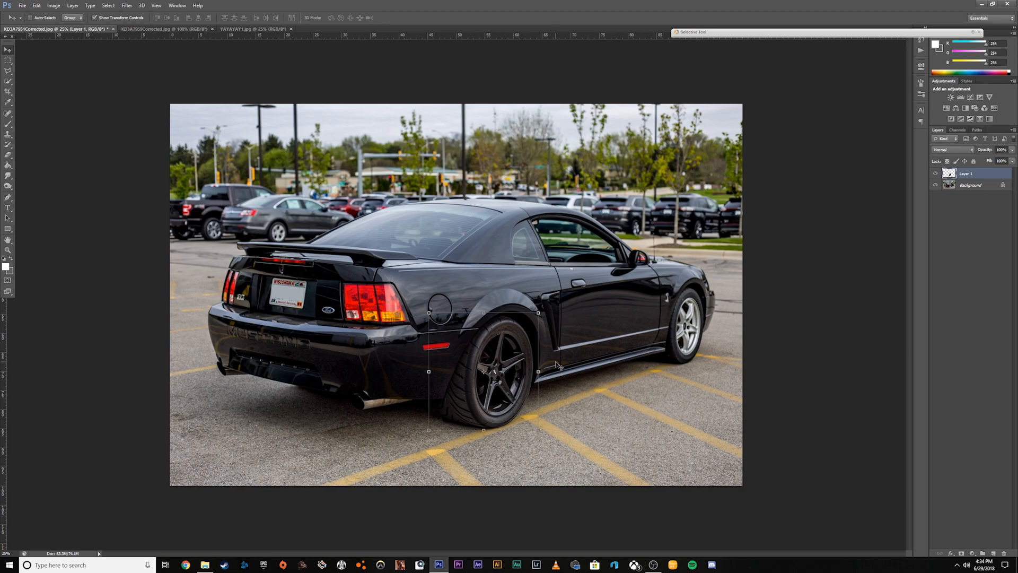
pyautogui.click(53, 6)
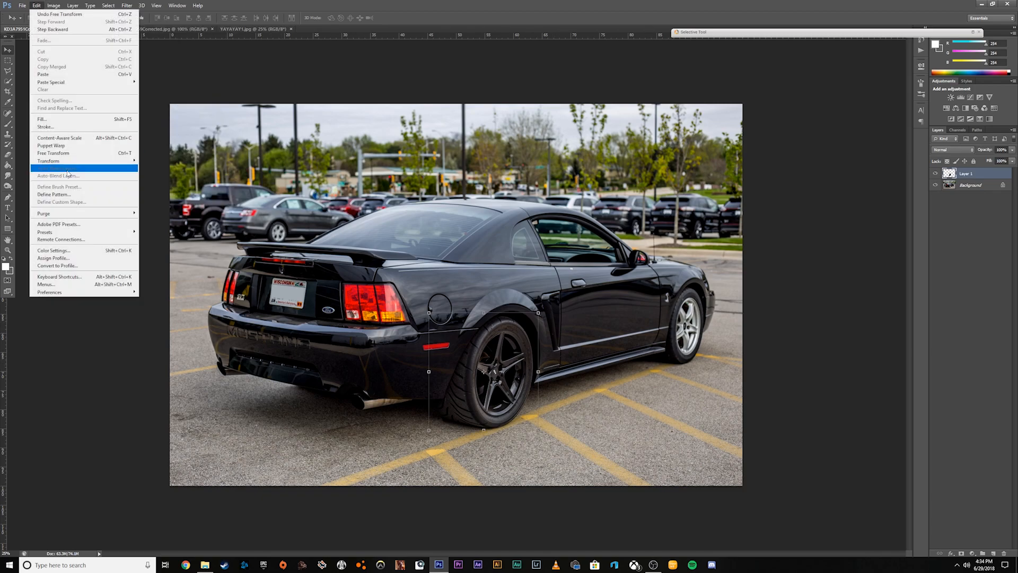
pyautogui.moveTo(80, 161)
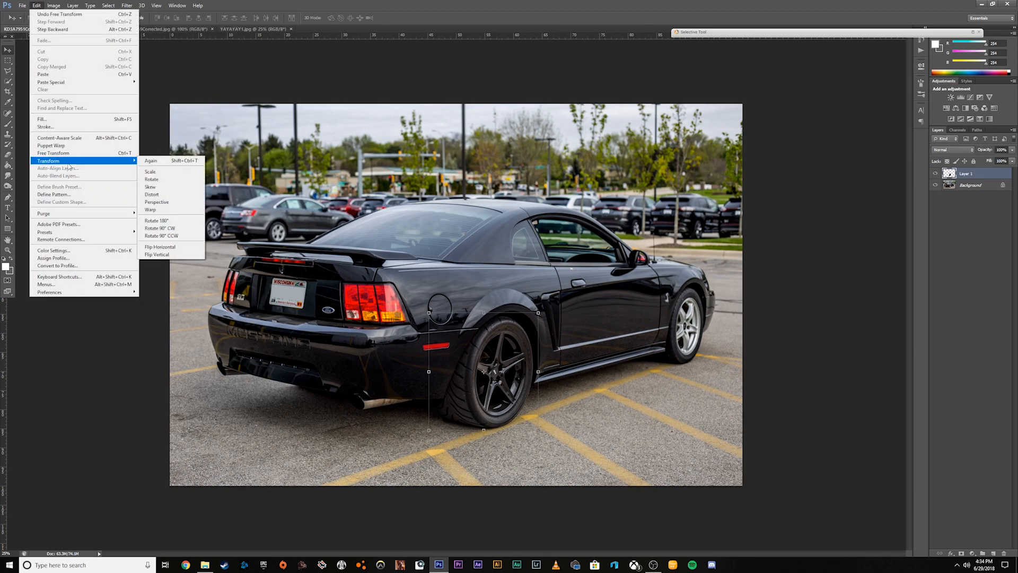
pyautogui.click(181, 201)
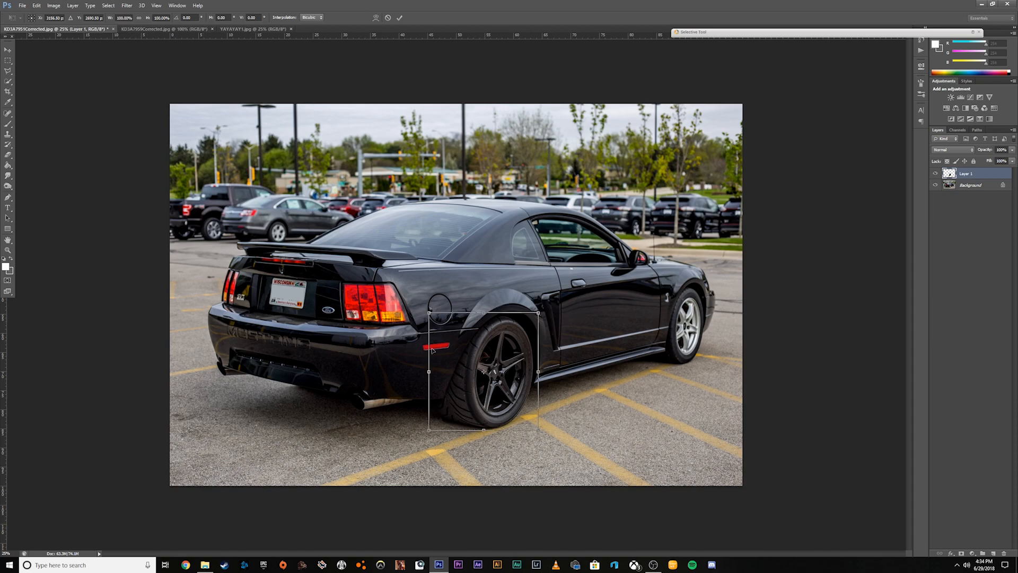
pyautogui.moveTo(539, 373); pyautogui.dragTo(554, 364)
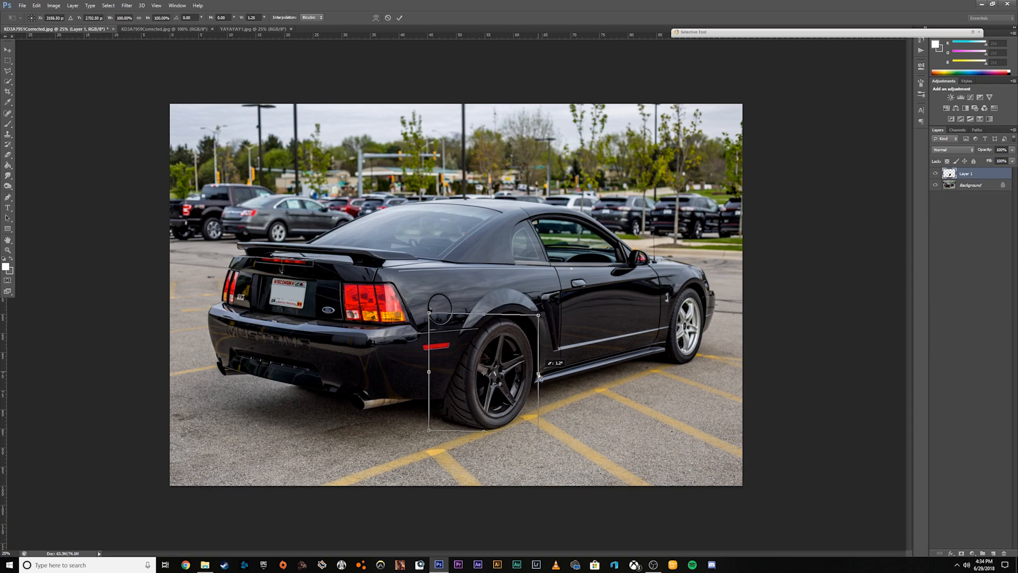
pyautogui.moveTo(539, 316); pyautogui.dragTo(540, 314)
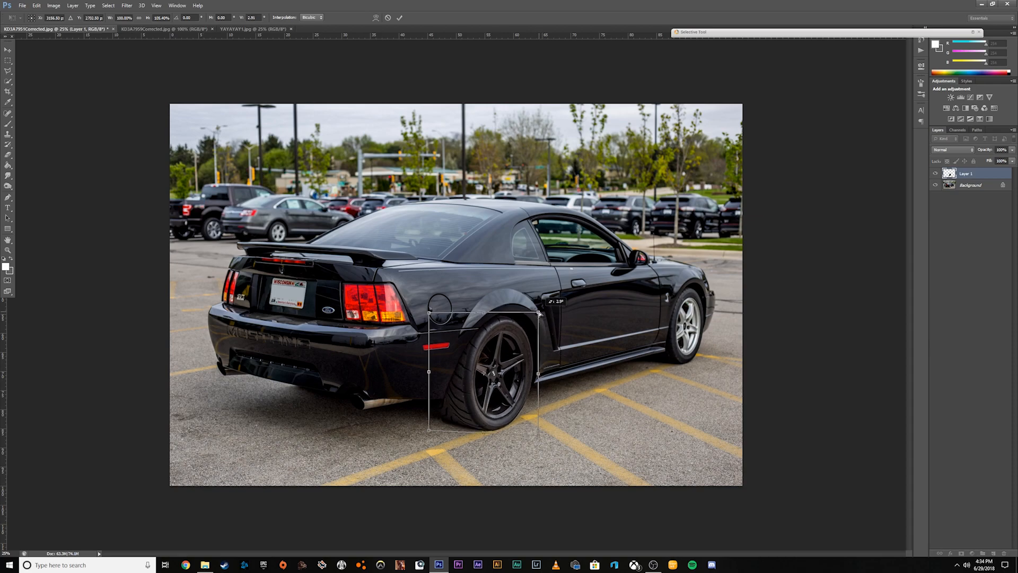
pyautogui.moveTo(511, 374); pyautogui.dragTo(513, 373)
pyautogui.moveTo(541, 437); pyautogui.dragTo(539, 434)
pyautogui.click(403, 19)
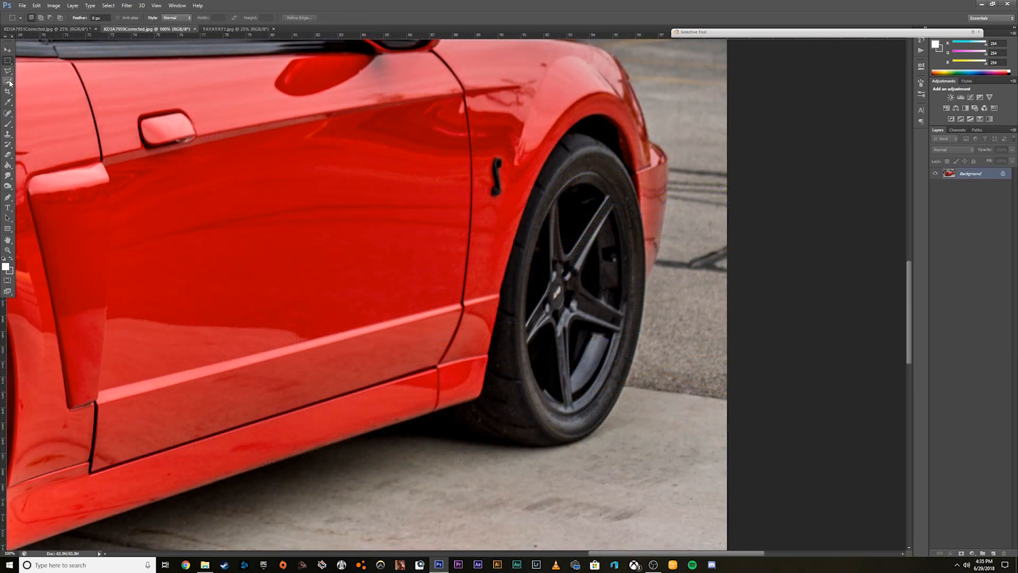
# Select the red car's front wheel and tire, including the shadowed area behind the tire, with the Quick Selection tool.
pyautogui.click(10, 82)
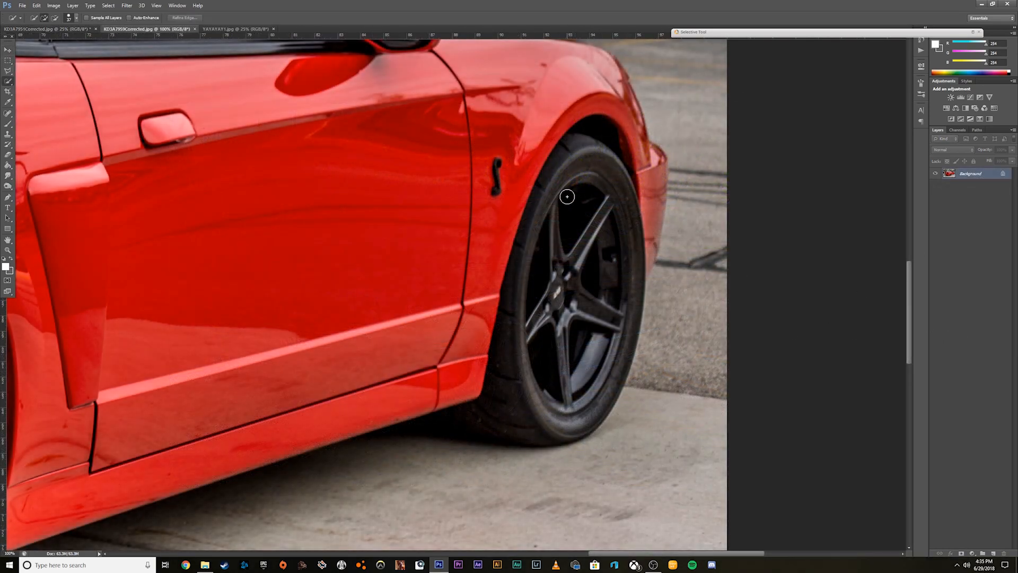
pyautogui.moveTo(564, 197)
pyautogui.mouseDown()
pyautogui.moveTo(524, 416)
pyautogui.moveTo(456, 450)
pyautogui.moveTo(440, 439)
pyautogui.moveTo(425, 446)
pyautogui.moveTo(437, 420)
pyautogui.moveTo(456, 430)
pyautogui.mouseUp()
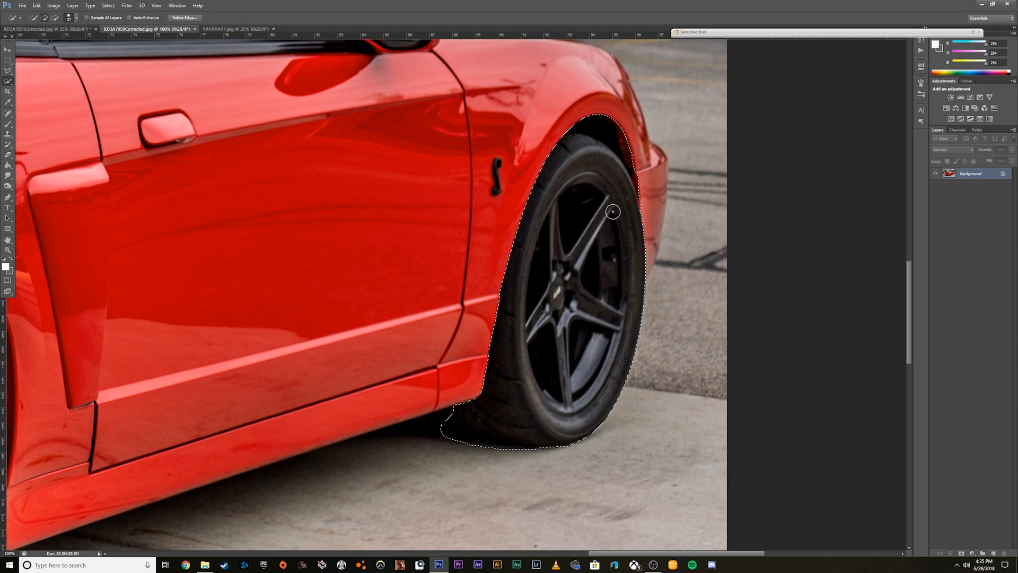
pyautogui.click(443, 416)
# Refine the front wheel selection with a slight feather and an outward edge shift, and copy the selected area.
pyautogui.click(184, 17)
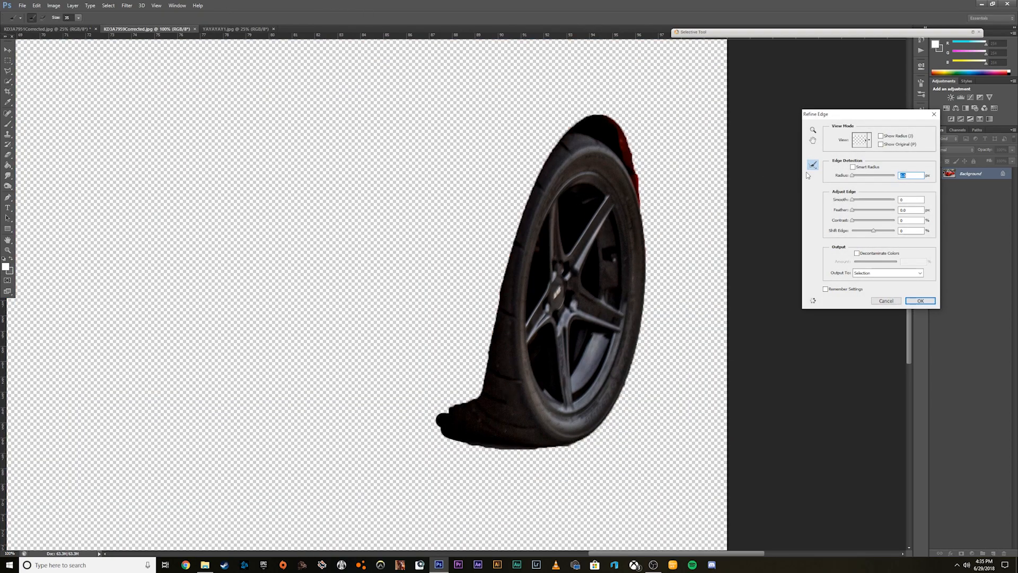
pyautogui.moveTo(855, 211); pyautogui.dragTo(884, 232)
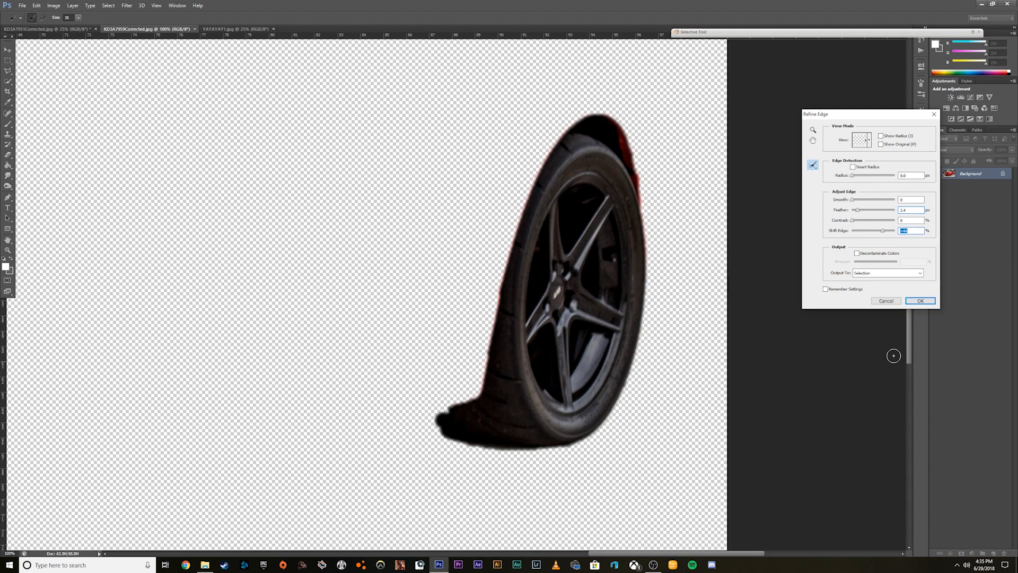
pyautogui.click(908, 301)
pyautogui.hotkey('ctrl', 'c')
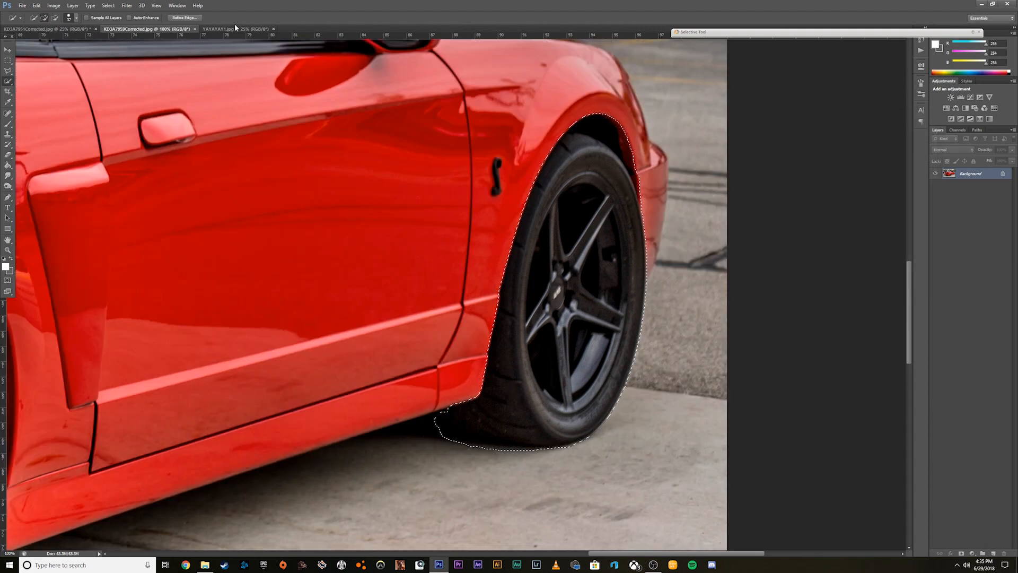
# Paste the copied front wheel into the black car photo and position it over the silver front wheel.
pyautogui.click(48, 29)
pyautogui.hotkey('ctrl', 'v')
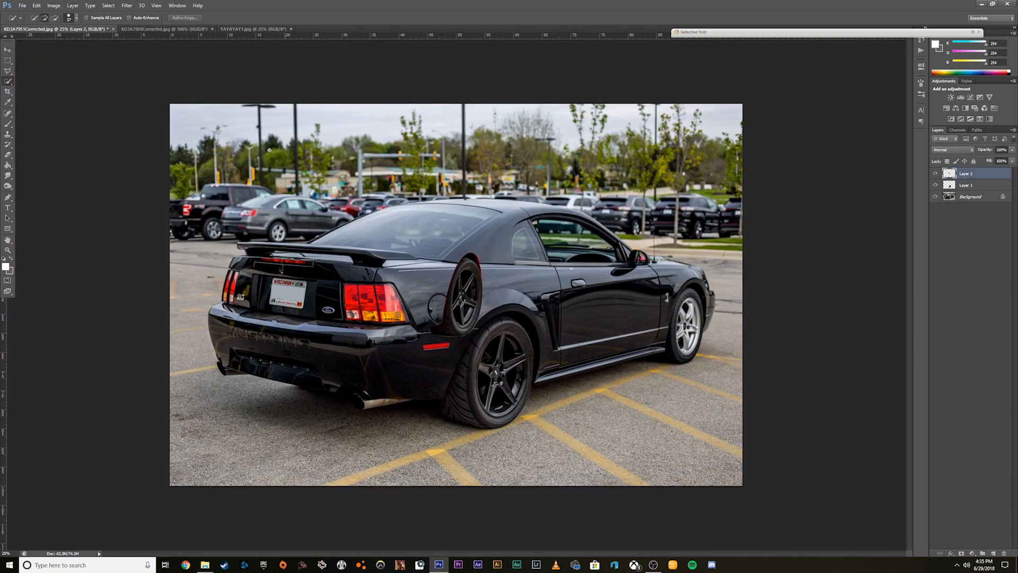
pyautogui.click(7, 49)
pyautogui.moveTo(478, 325); pyautogui.dragTo(711, 350)
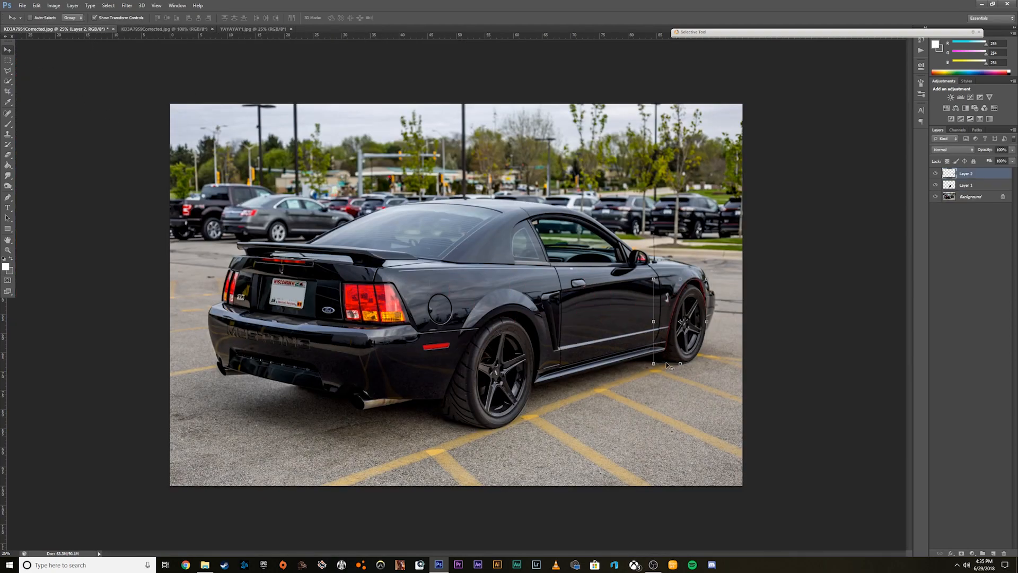
# Fine-tune the pasted front wheel's position so it lines up with the black car's front wheel arch.
pyautogui.click(8, 553)
pyautogui.write('150')
pyautogui.press('Return')
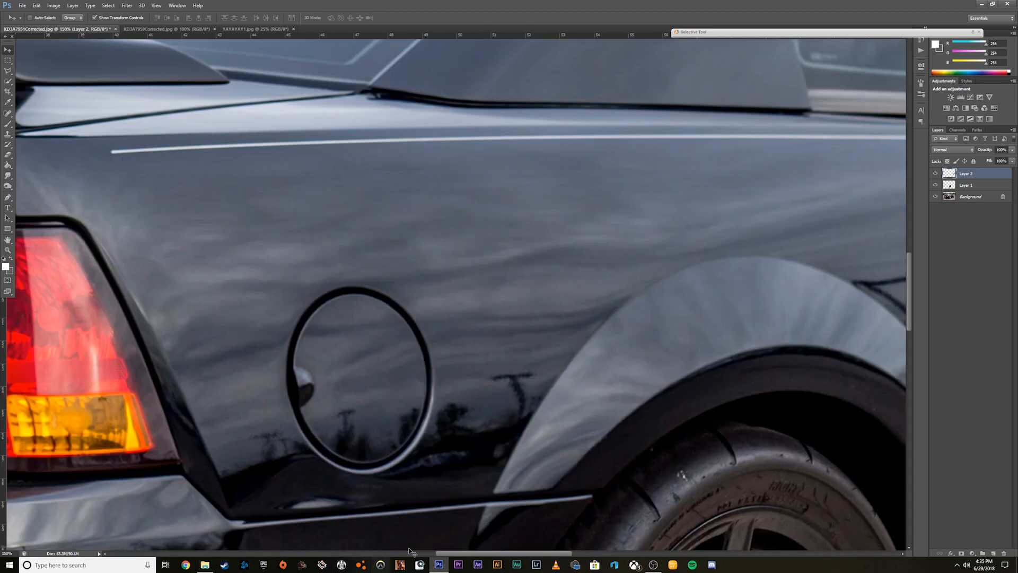
pyautogui.moveTo(460, 554); pyautogui.dragTo(683, 551)
pyautogui.scroll(-4, 623, 439)
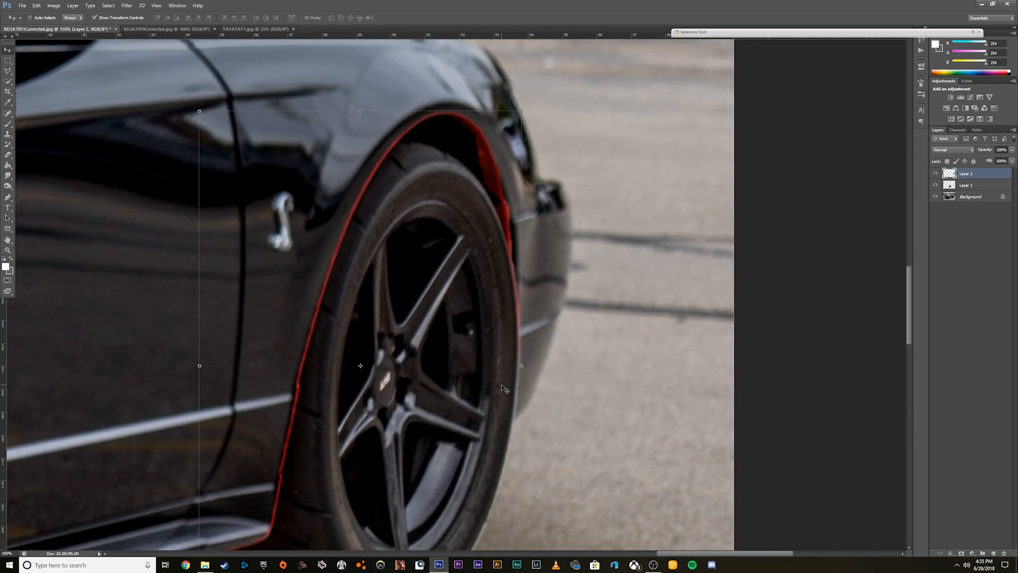
pyautogui.moveTo(413, 402)
pyautogui.mouseDown()
pyautogui.moveTo(601, 399)
pyautogui.moveTo(440, 406)
pyautogui.moveTo(426, 419)
pyautogui.moveTo(434, 415)
pyautogui.moveTo(417, 375)
pyautogui.moveTo(418, 411)
pyautogui.mouseUp()
pyautogui.scroll(-3, 418, 411)
pyautogui.scroll(4, 478, 328)
pyautogui.scroll(2, 505, 157)
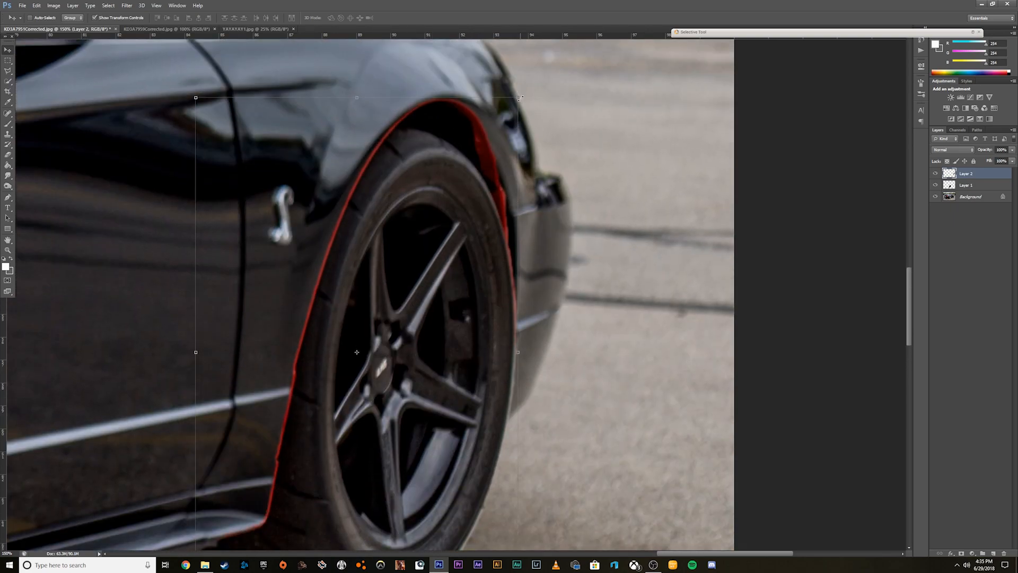
# Scale and reposition the pasted front wheel with Free Transform to match the black car's front tire, and apply it.
pyautogui.moveTo(519, 98); pyautogui.dragTo(482, 136)
pyautogui.moveTo(405, 354); pyautogui.dragTo(434, 389)
pyautogui.scroll(-2, 472, 348)
pyautogui.moveTo(493, 83); pyautogui.dragTo(511, 56)
pyautogui.moveTo(473, 161); pyautogui.dragTo(456, 154)
pyautogui.moveTo(501, 50); pyautogui.dragTo(524, 42)
pyautogui.moveTo(465, 123)
pyautogui.mouseDown()
pyautogui.moveTo(465, 99)
pyautogui.moveTo(511, 213)
pyautogui.moveTo(518, 339)
pyautogui.mouseUp()
pyautogui.press('Return')
# Erase the red fringe around the pasted front wheel along the bumper edge, side skirt and fender arch.
pyautogui.scroll(3, 466, 126)
pyautogui.press('e')
pyautogui.moveTo(507, 207); pyautogui.dragTo(522, 304)
pyautogui.scroll(-3, 423, 78)
pyautogui.moveTo(208, 425); pyautogui.dragTo(254, 386)
pyautogui.moveTo(267, 309); pyautogui.dragTo(264, 293)
pyautogui.scroll(3, 273, 254)
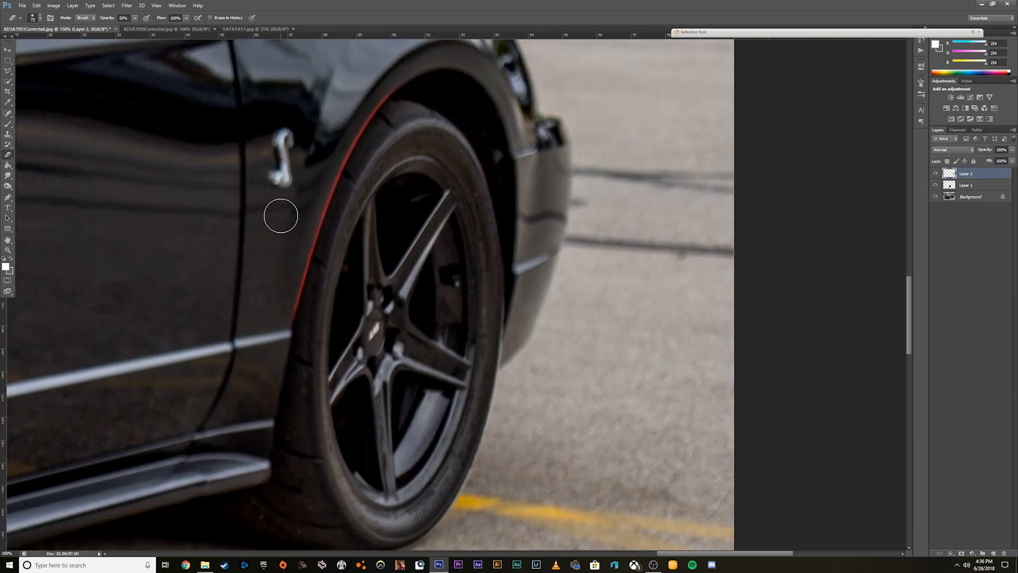
pyautogui.moveTo(359, 139)
pyautogui.mouseDown()
pyautogui.moveTo(305, 244)
pyautogui.moveTo(279, 341)
pyautogui.mouseUp()
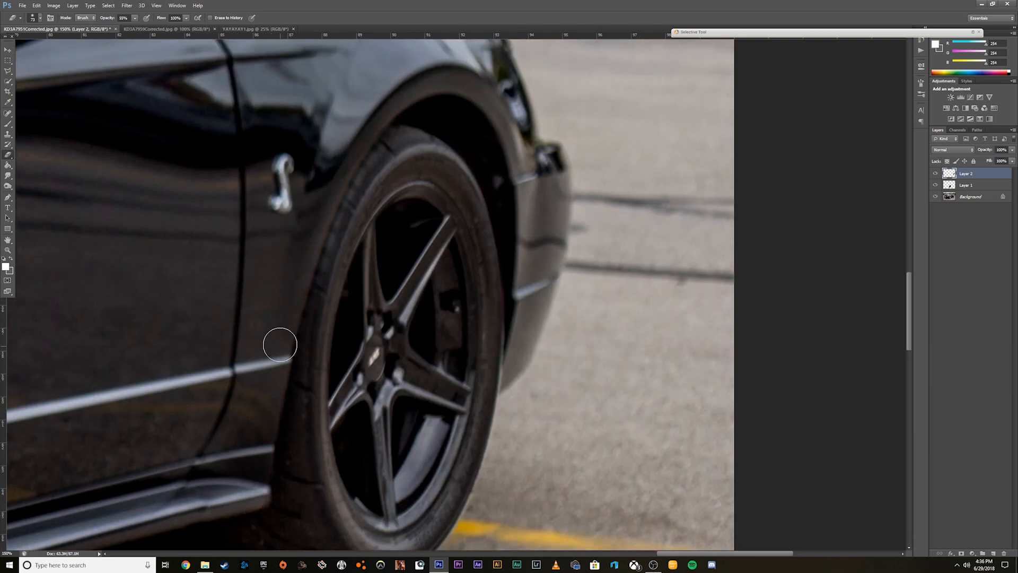
# Stretch the pasted front wheel to about 103% width so it fills the arch, and apply the transform.
pyautogui.scroll(-2, 279, 341)
pyautogui.write('50')
pyautogui.press('Return')
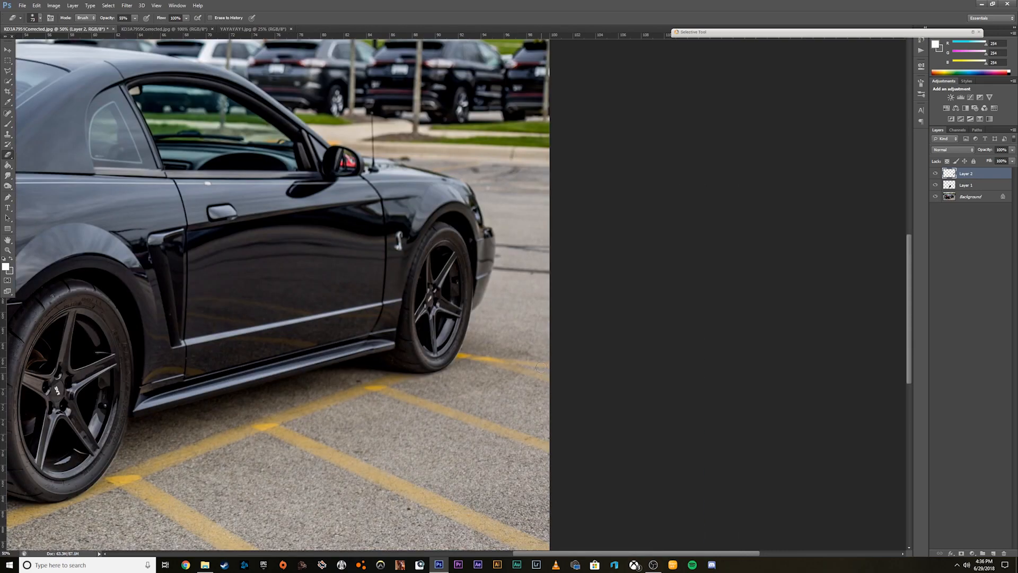
pyautogui.click(7, 50)
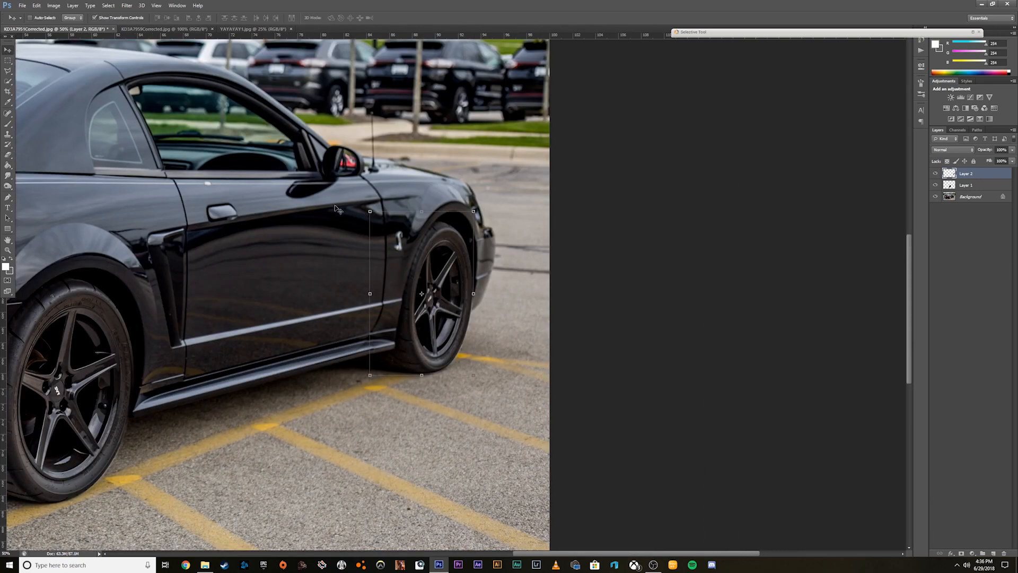
pyautogui.moveTo(447, 301); pyautogui.dragTo(473, 294)
pyautogui.click(473, 294)
pyautogui.moveTo(419, 204); pyautogui.dragTo(419, 204)
pyautogui.moveTo(371, 295); pyautogui.dragTo(370, 293)
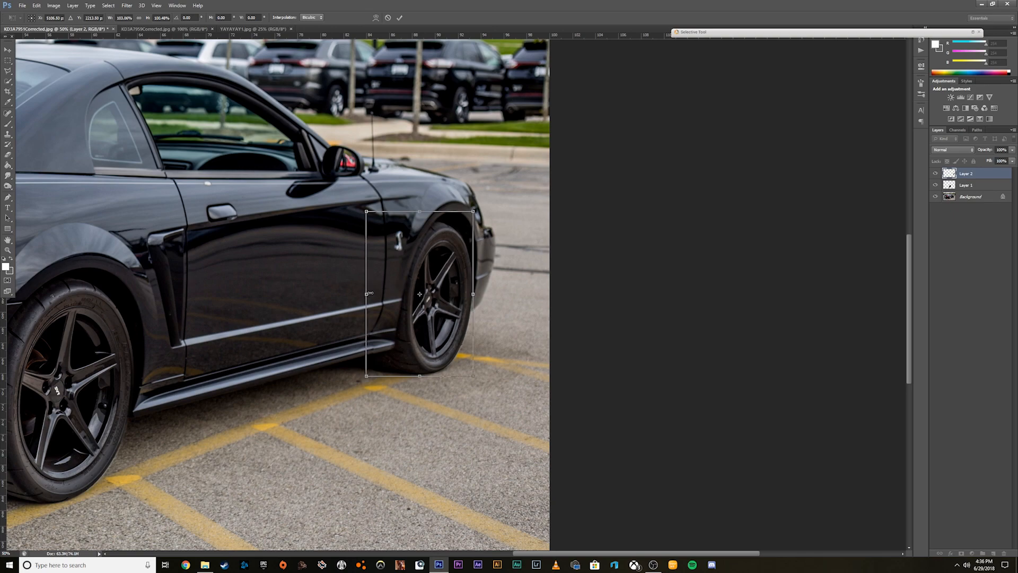
pyautogui.click(399, 18)
# Select the two pasted wheel layers, Layer 1 and Layer 2, and merge them into one layer.
pyautogui.scroll(-2, 414, 238)
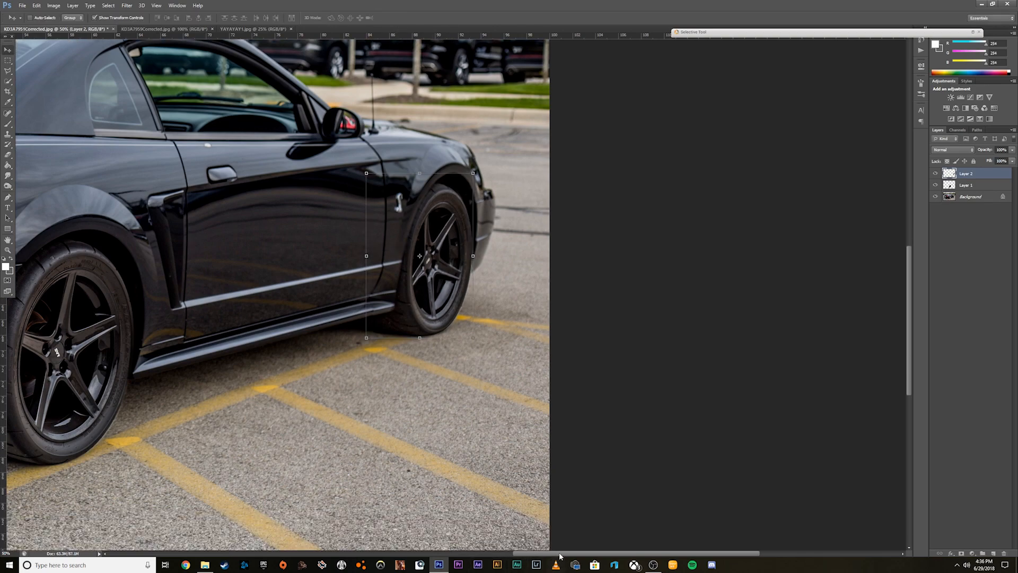
pyautogui.moveTo(559, 553); pyautogui.dragTo(494, 548)
pyautogui.click(7, 553)
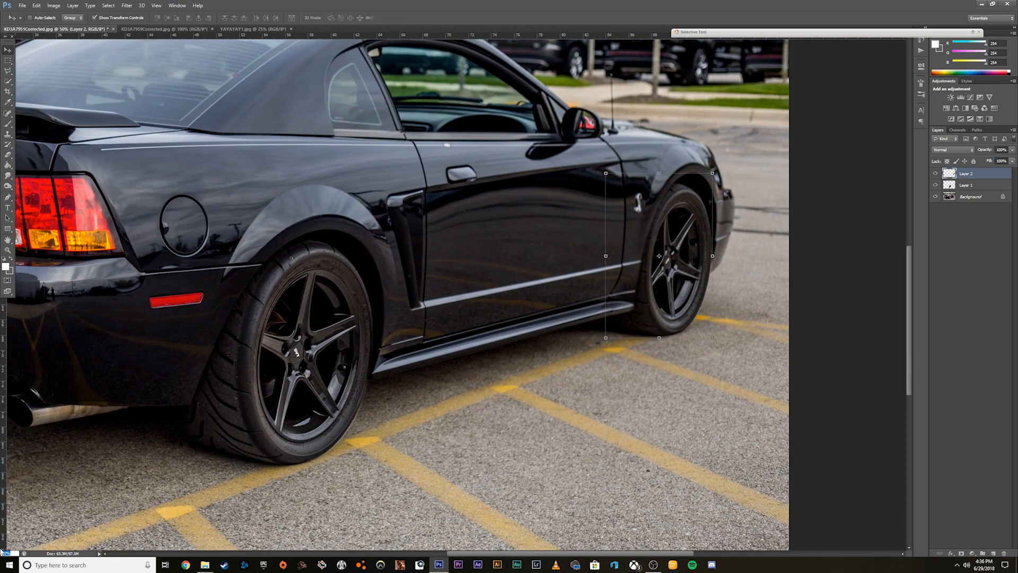
pyautogui.write('25')
pyautogui.press('Return')
pyautogui.keyDown('shift'); pyautogui.click(967, 185); pyautogui.keyUp('shift')
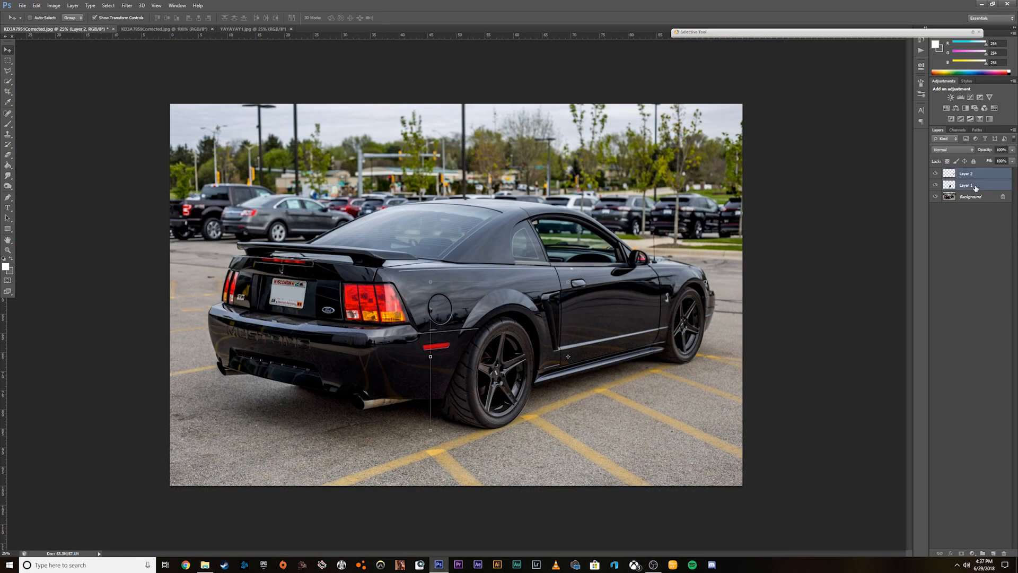
pyautogui.click(977, 177)
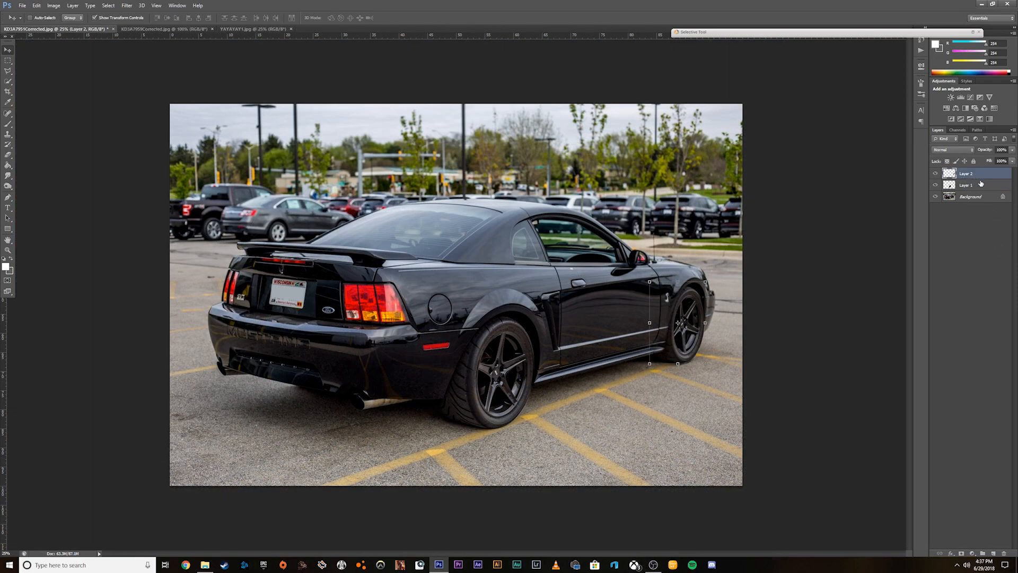
pyautogui.keyDown('shift'); pyautogui.click(976, 186); pyautogui.keyUp('shift')
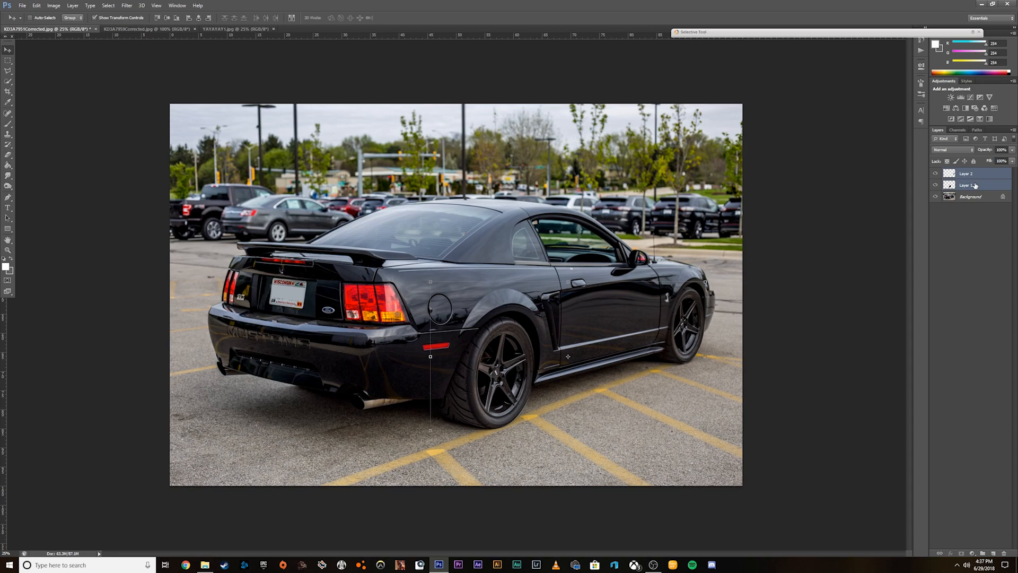
pyautogui.rightClick(980, 186)
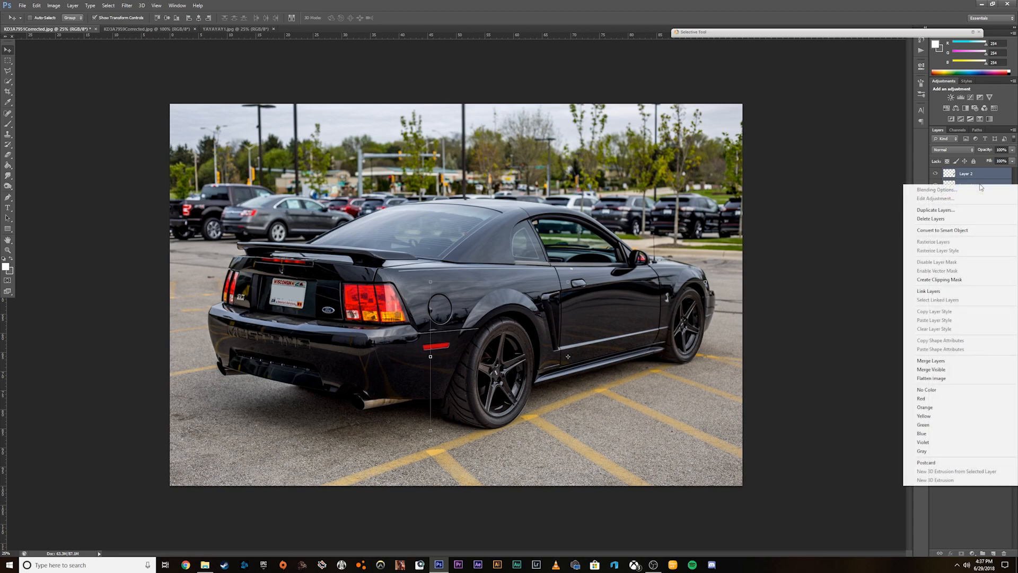
pyautogui.click(971, 362)
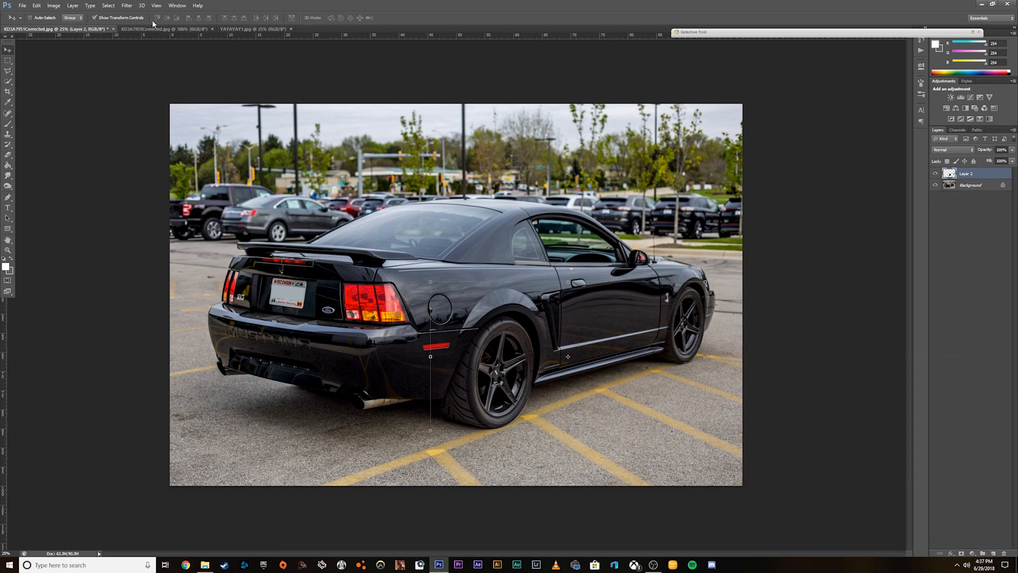
# Lower the brightness and raise the contrast of the merged wheel layer with a Brightness/Contrast adjustment.
pyautogui.click(53, 6)
pyautogui.moveTo(90, 26)
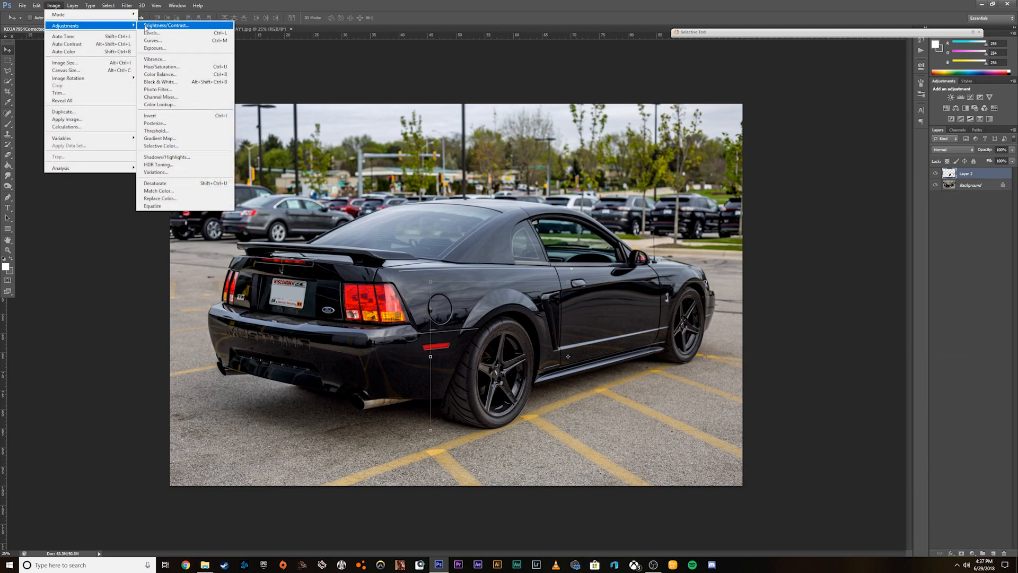
pyautogui.click(161, 25)
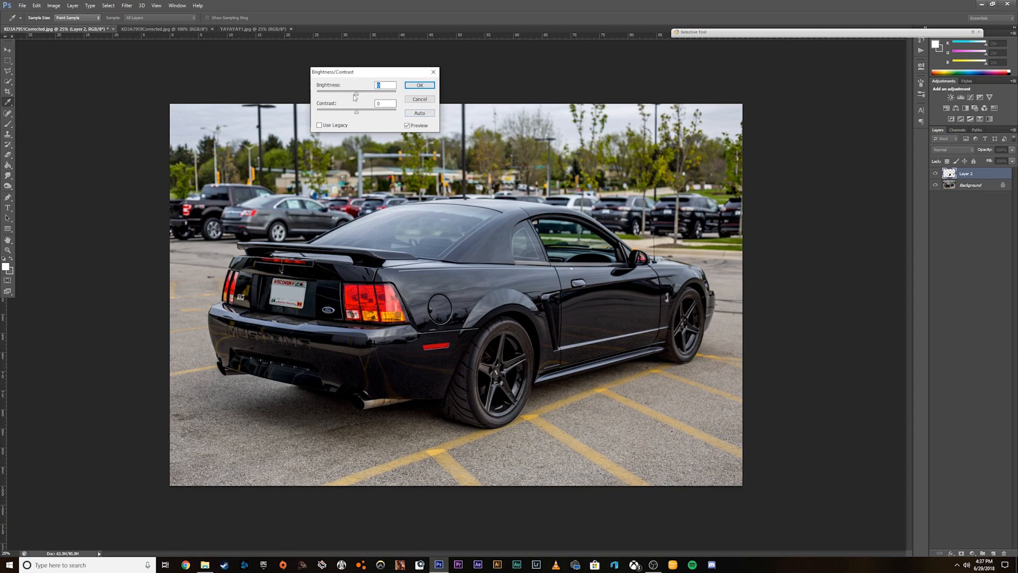
pyautogui.moveTo(355, 95)
pyautogui.mouseDown()
pyautogui.moveTo(373, 116)
pyautogui.moveTo(360, 114)
pyautogui.moveTo(351, 96)
pyautogui.mouseUp()
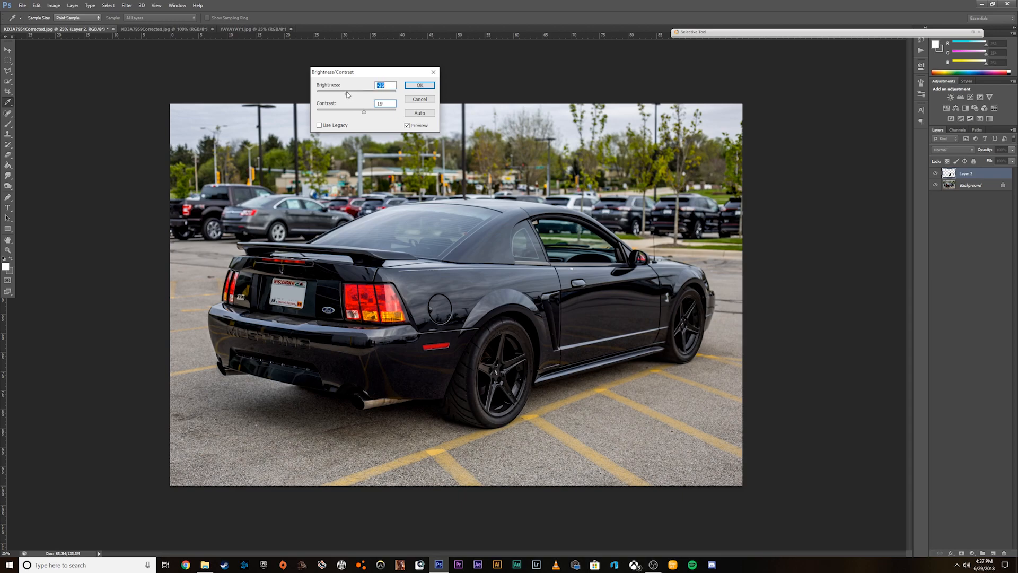
pyautogui.moveTo(365, 113); pyautogui.dragTo(373, 114)
pyautogui.click(420, 84)
pyautogui.press('v')
# Apply a Hue/Saturation adjustment to the wheel layer with saturation -21 and slightly reduced lightness.
pyautogui.click(53, 6)
pyautogui.moveTo(79, 27)
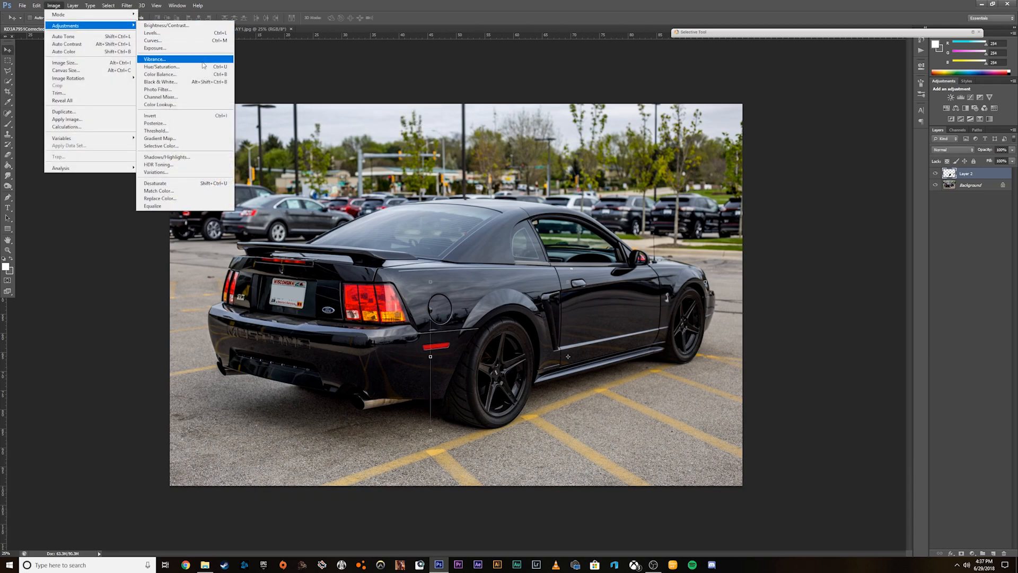
pyautogui.click(165, 66)
pyautogui.moveTo(88, 110); pyautogui.dragTo(83, 129)
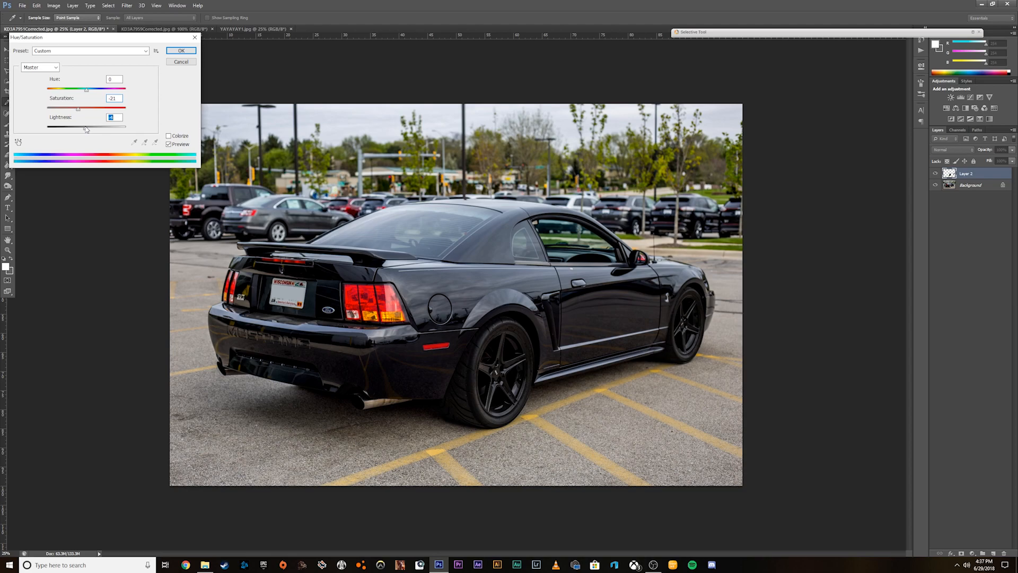
pyautogui.click(181, 50)
pyautogui.press('v')
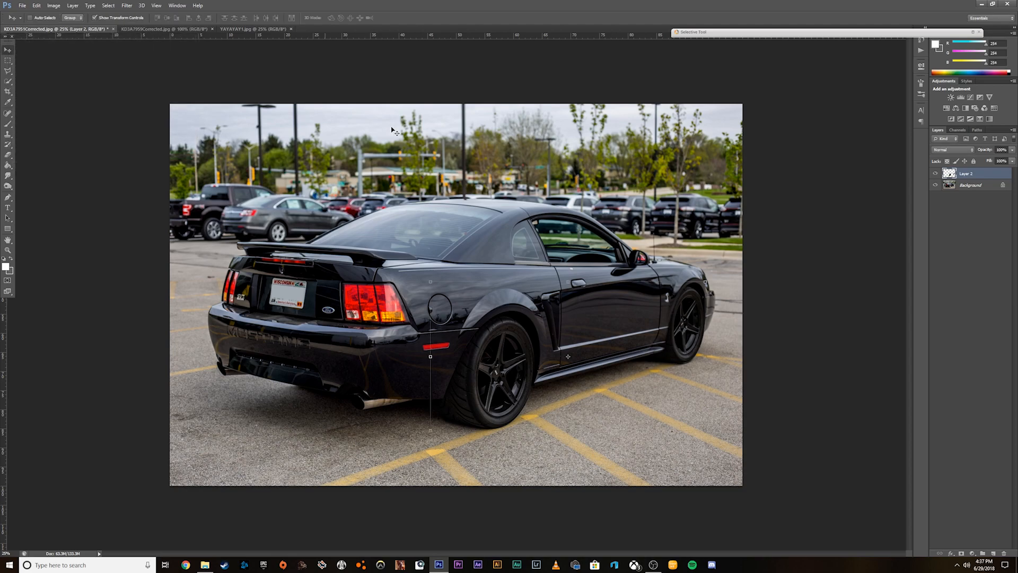
# Deselect the wheel layer and switch to the YAYAYAY1.jpg document to compare it with the edited photo.
pyautogui.click(974, 210)
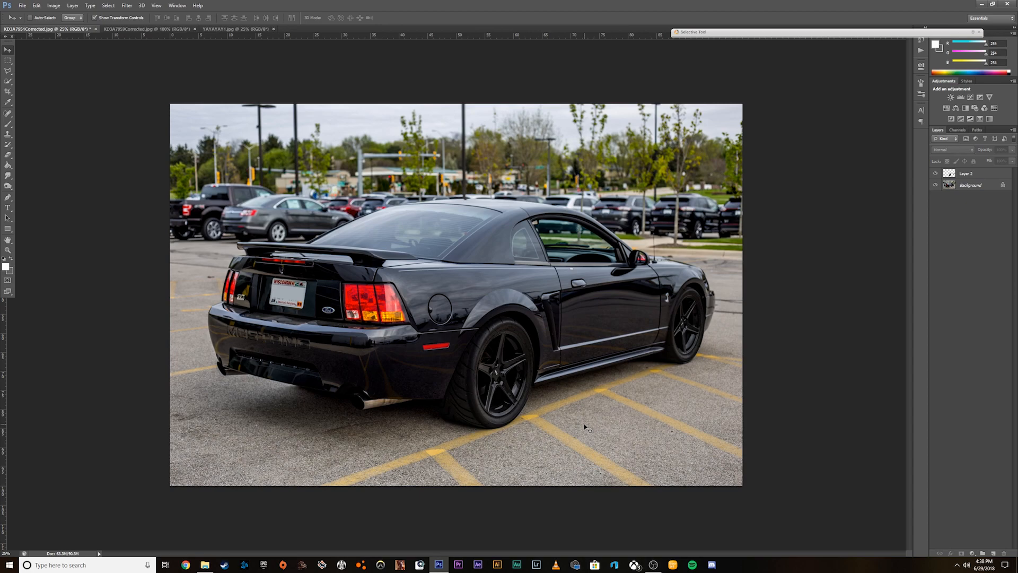
pyautogui.click(223, 29)
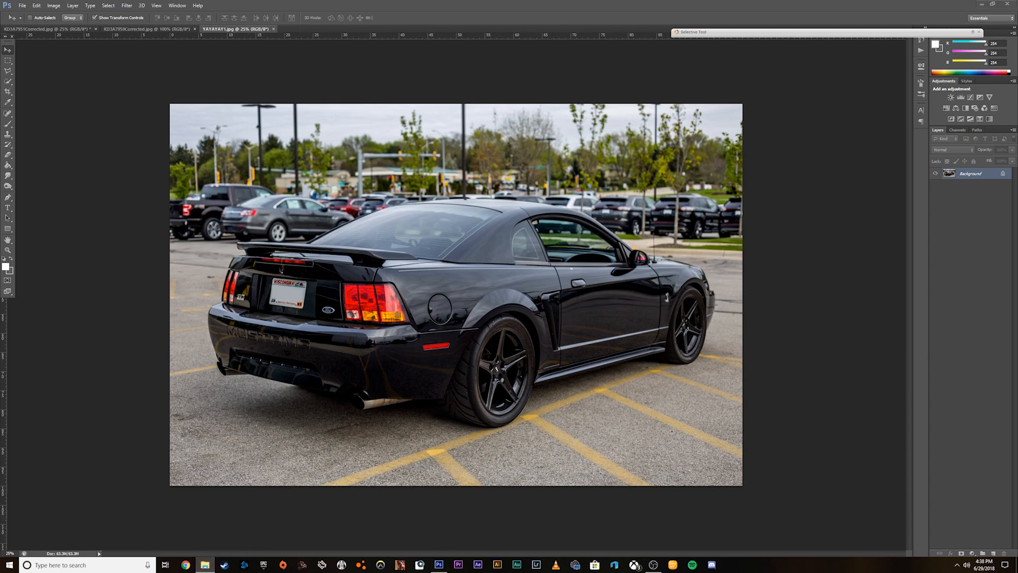
# Open ccw.jpg from the PS Wheels folder in Photos, browse the red car's other wheel-swap pictures, and return to Photoshop.
pyautogui.click(204, 564)
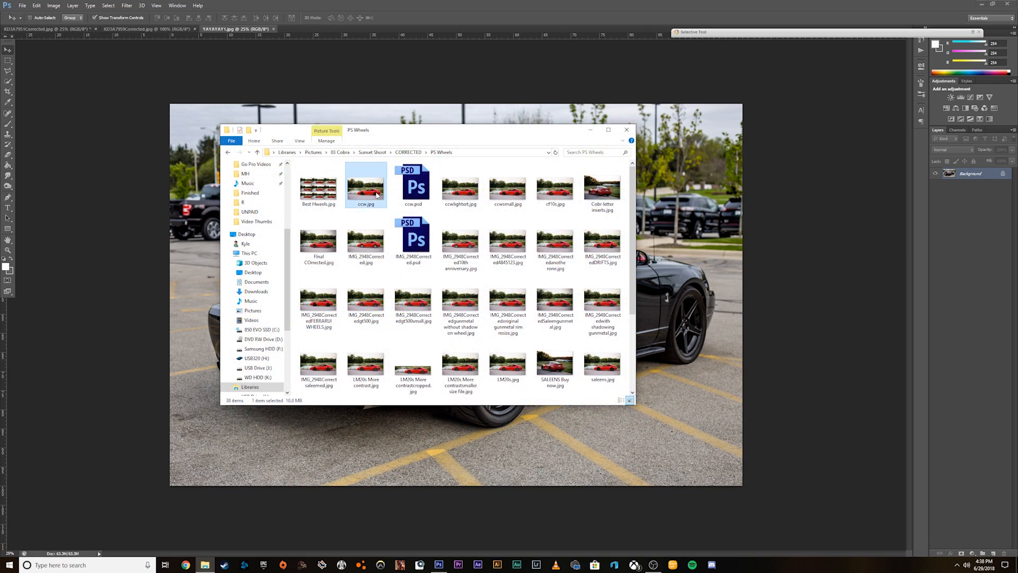
pyautogui.doubleClick(366, 181)
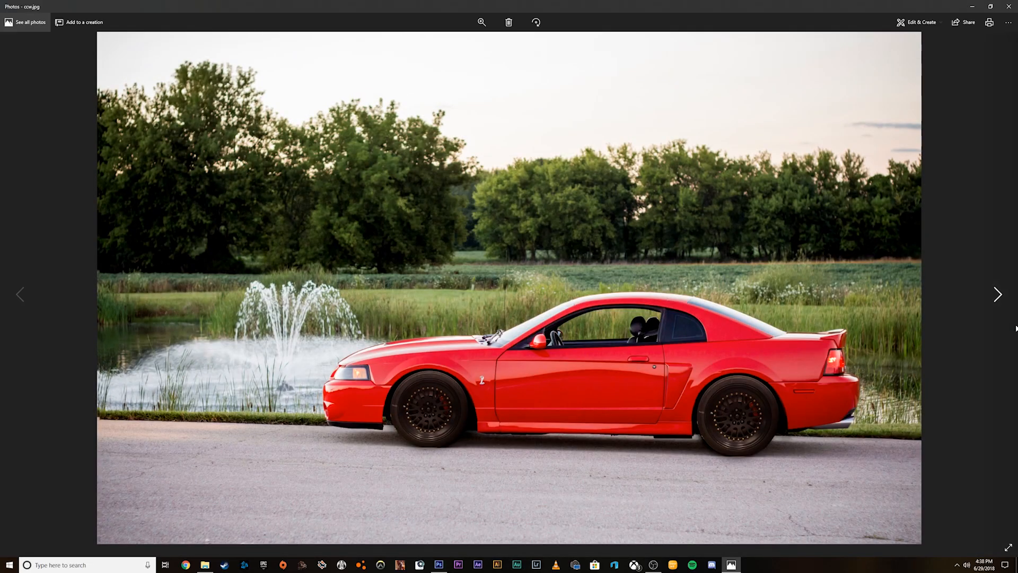
pyautogui.click(1016, 328)
pyautogui.click(1016, 328)
pyautogui.click(1016, 328)
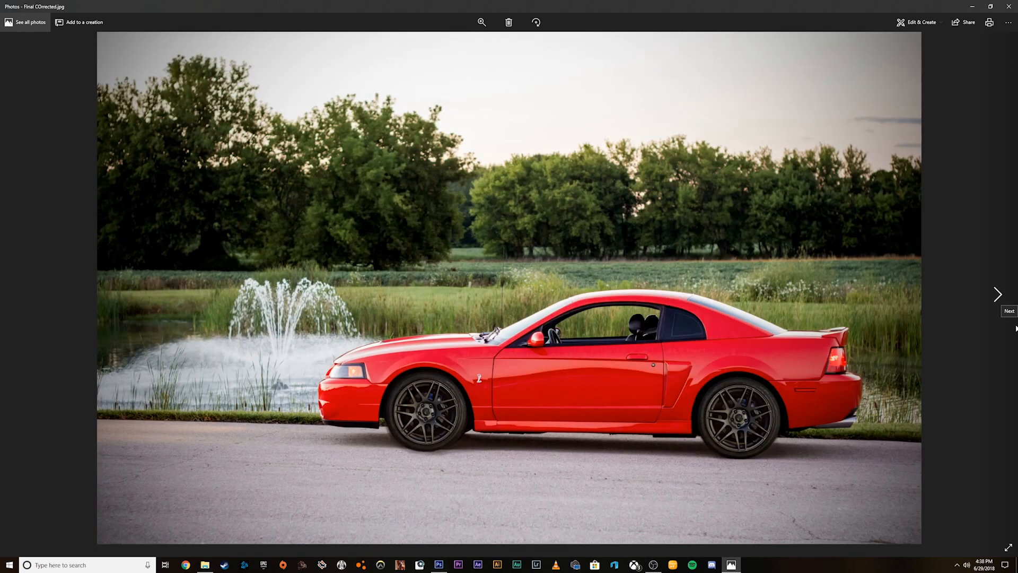
pyautogui.click(1016, 328)
pyautogui.click(1016, 328)
pyautogui.click(1016, 329)
pyautogui.click(1016, 328)
pyautogui.click(1016, 328)
pyautogui.click(1016, 328)
pyautogui.click(1016, 329)
pyautogui.click(1016, 329)
pyautogui.click(1016, 329)
pyautogui.click(1016, 328)
pyautogui.click(1016, 329)
pyautogui.click(1016, 328)
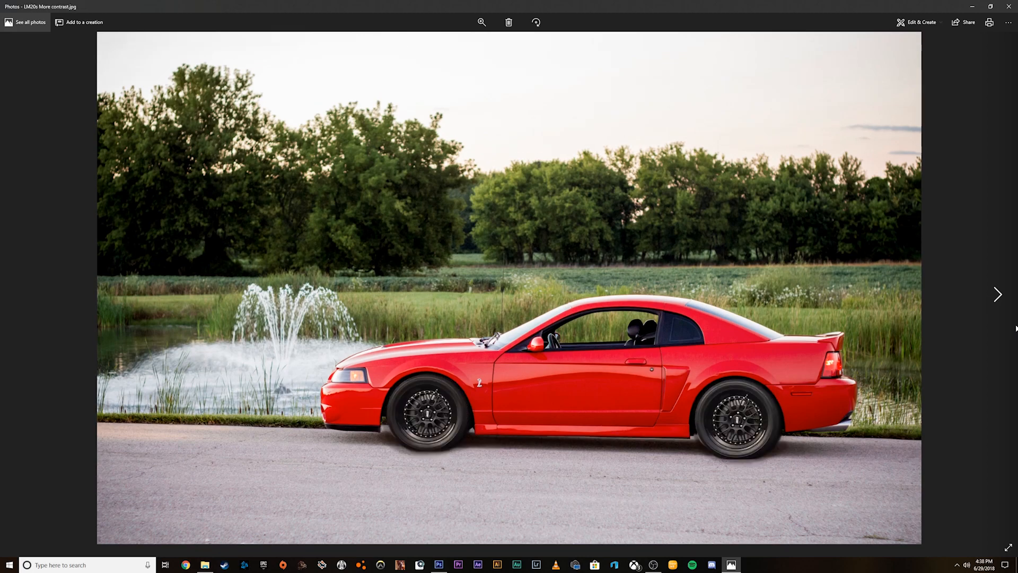
pyautogui.press('Right')
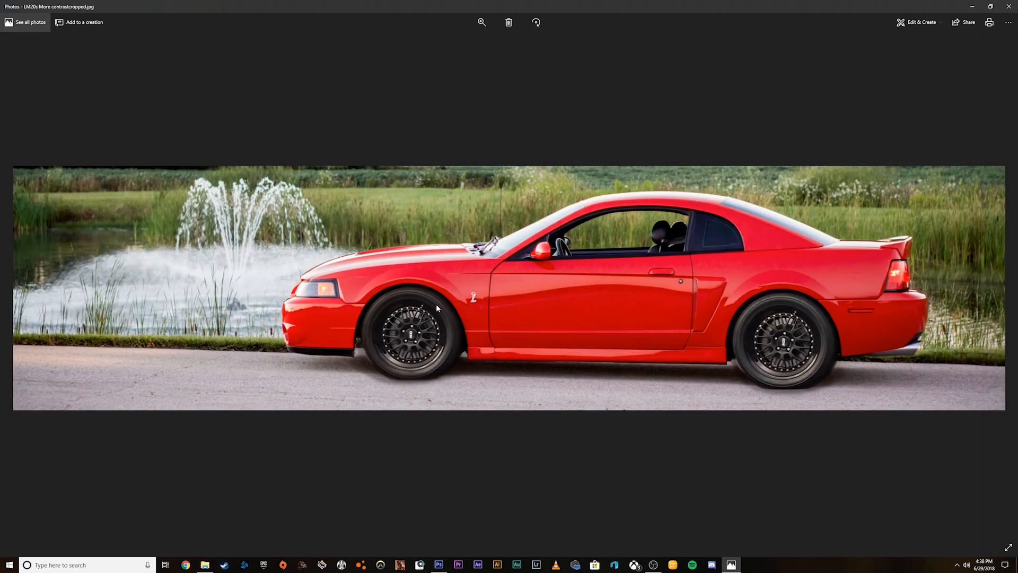
pyautogui.press('Right')
pyautogui.press('Right')
pyautogui.press('Right')
pyautogui.press('Right')
pyautogui.press('Right')
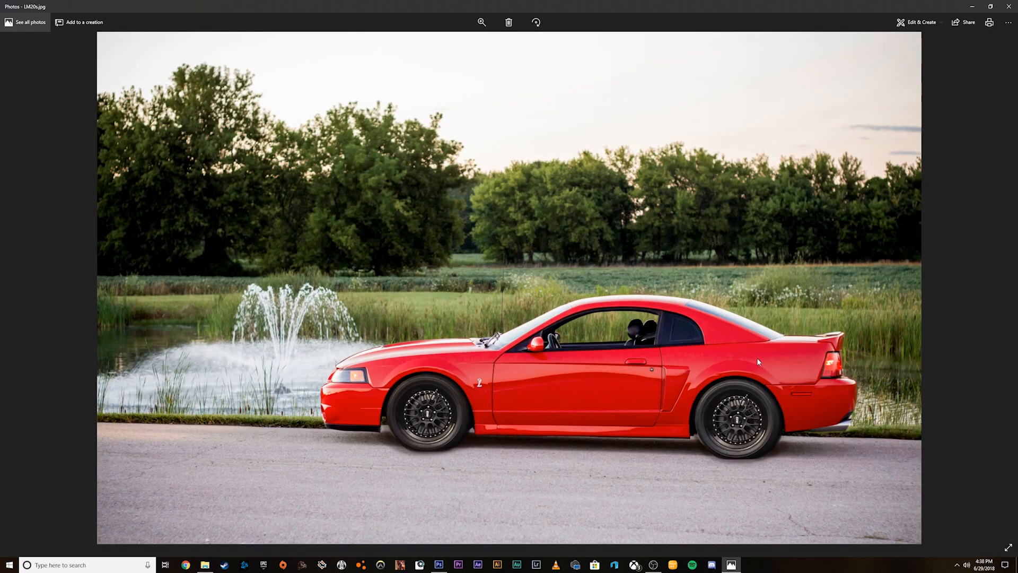
pyautogui.press('Right')
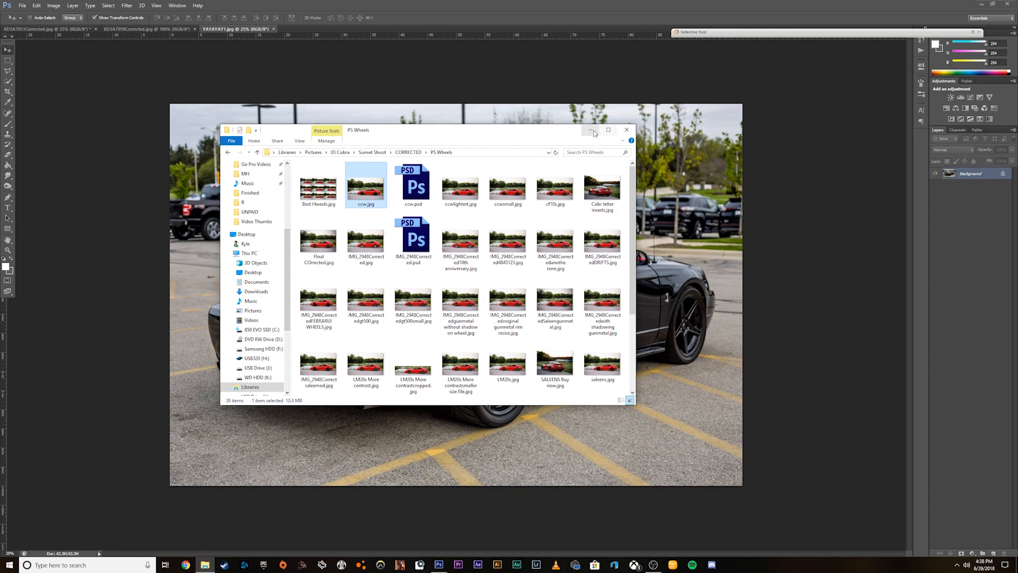
pyautogui.click(592, 131)
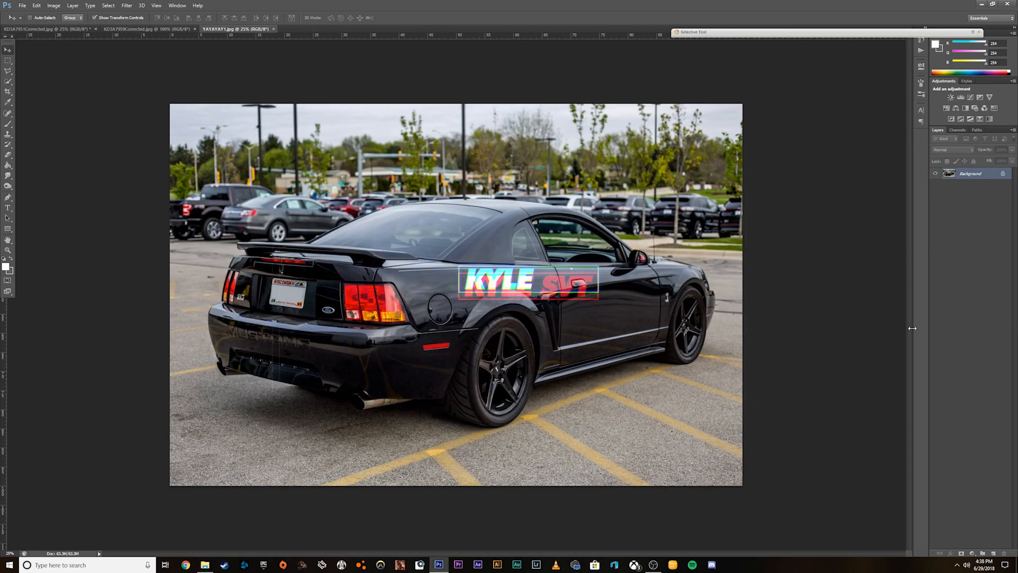